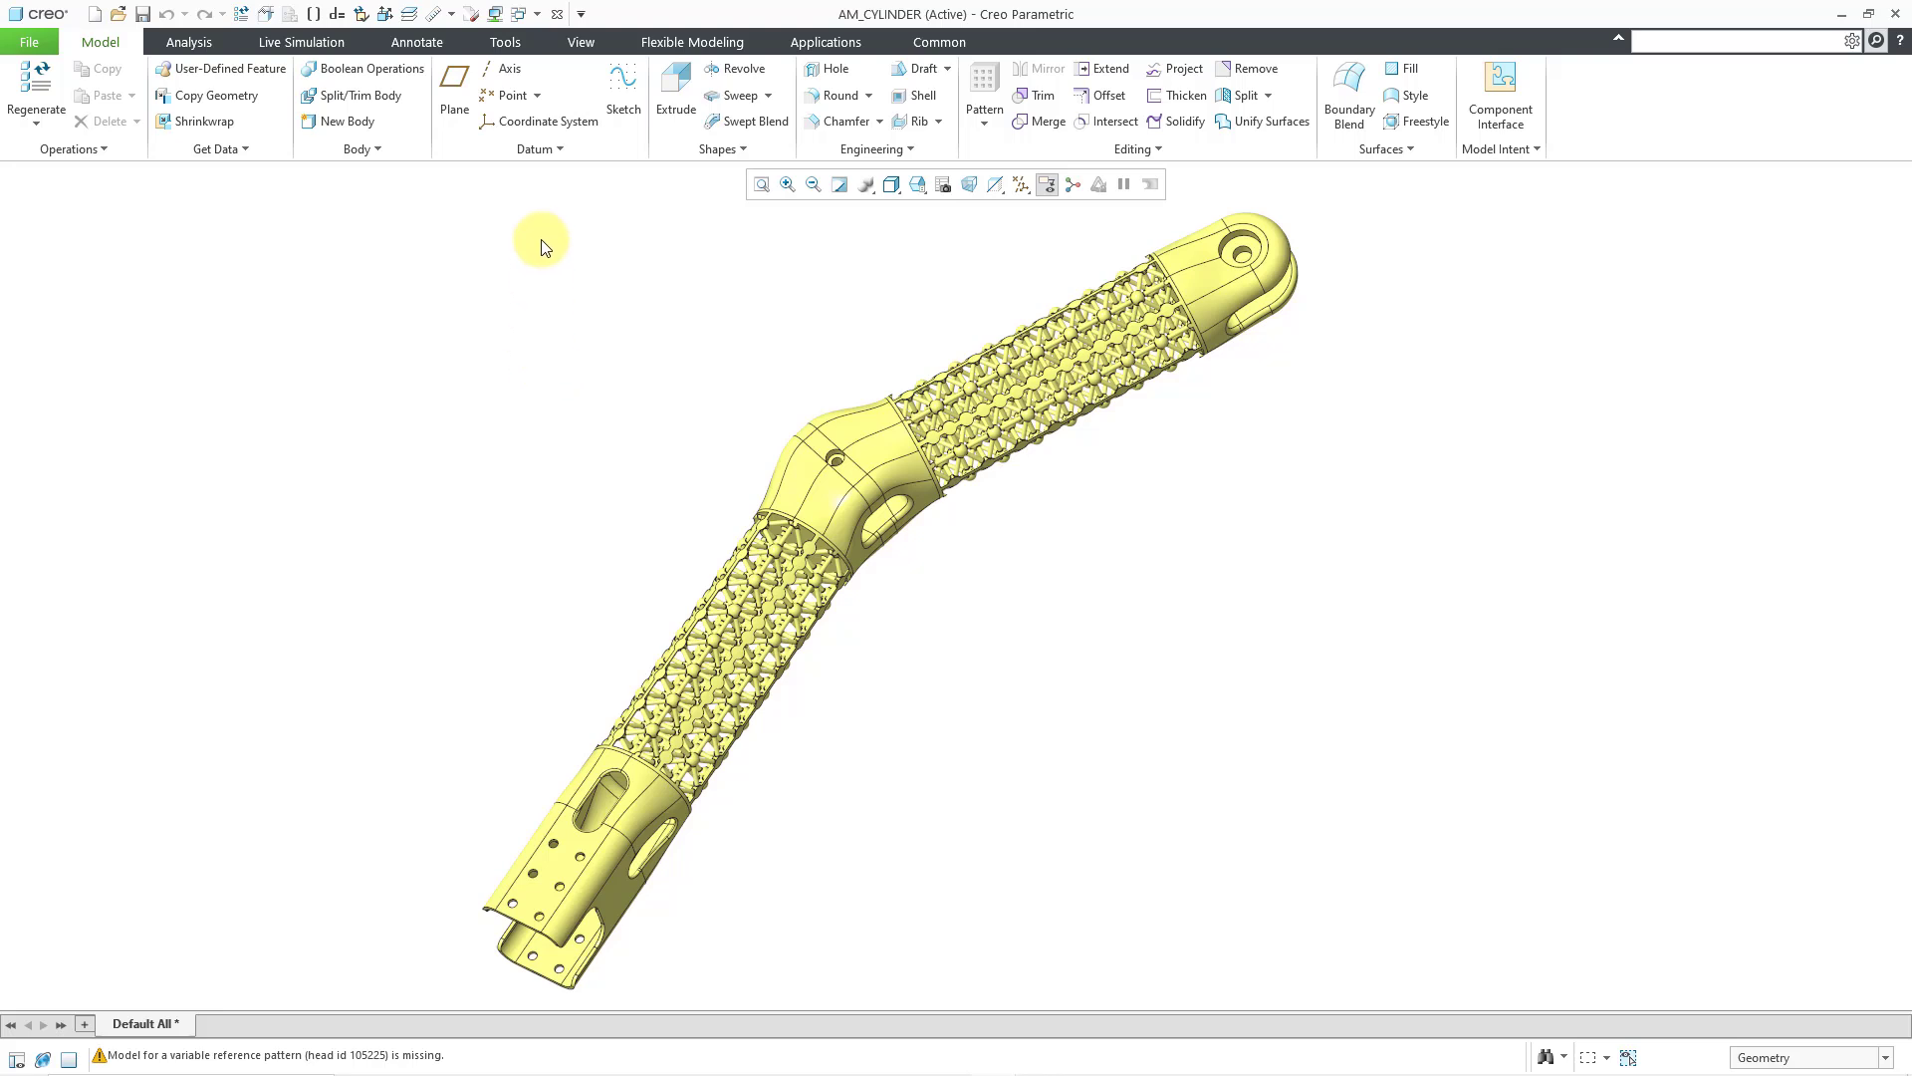
Step: Open the Performance Report for AM_CYLINDER.PRT from Tools > Investigate
click(499, 48)
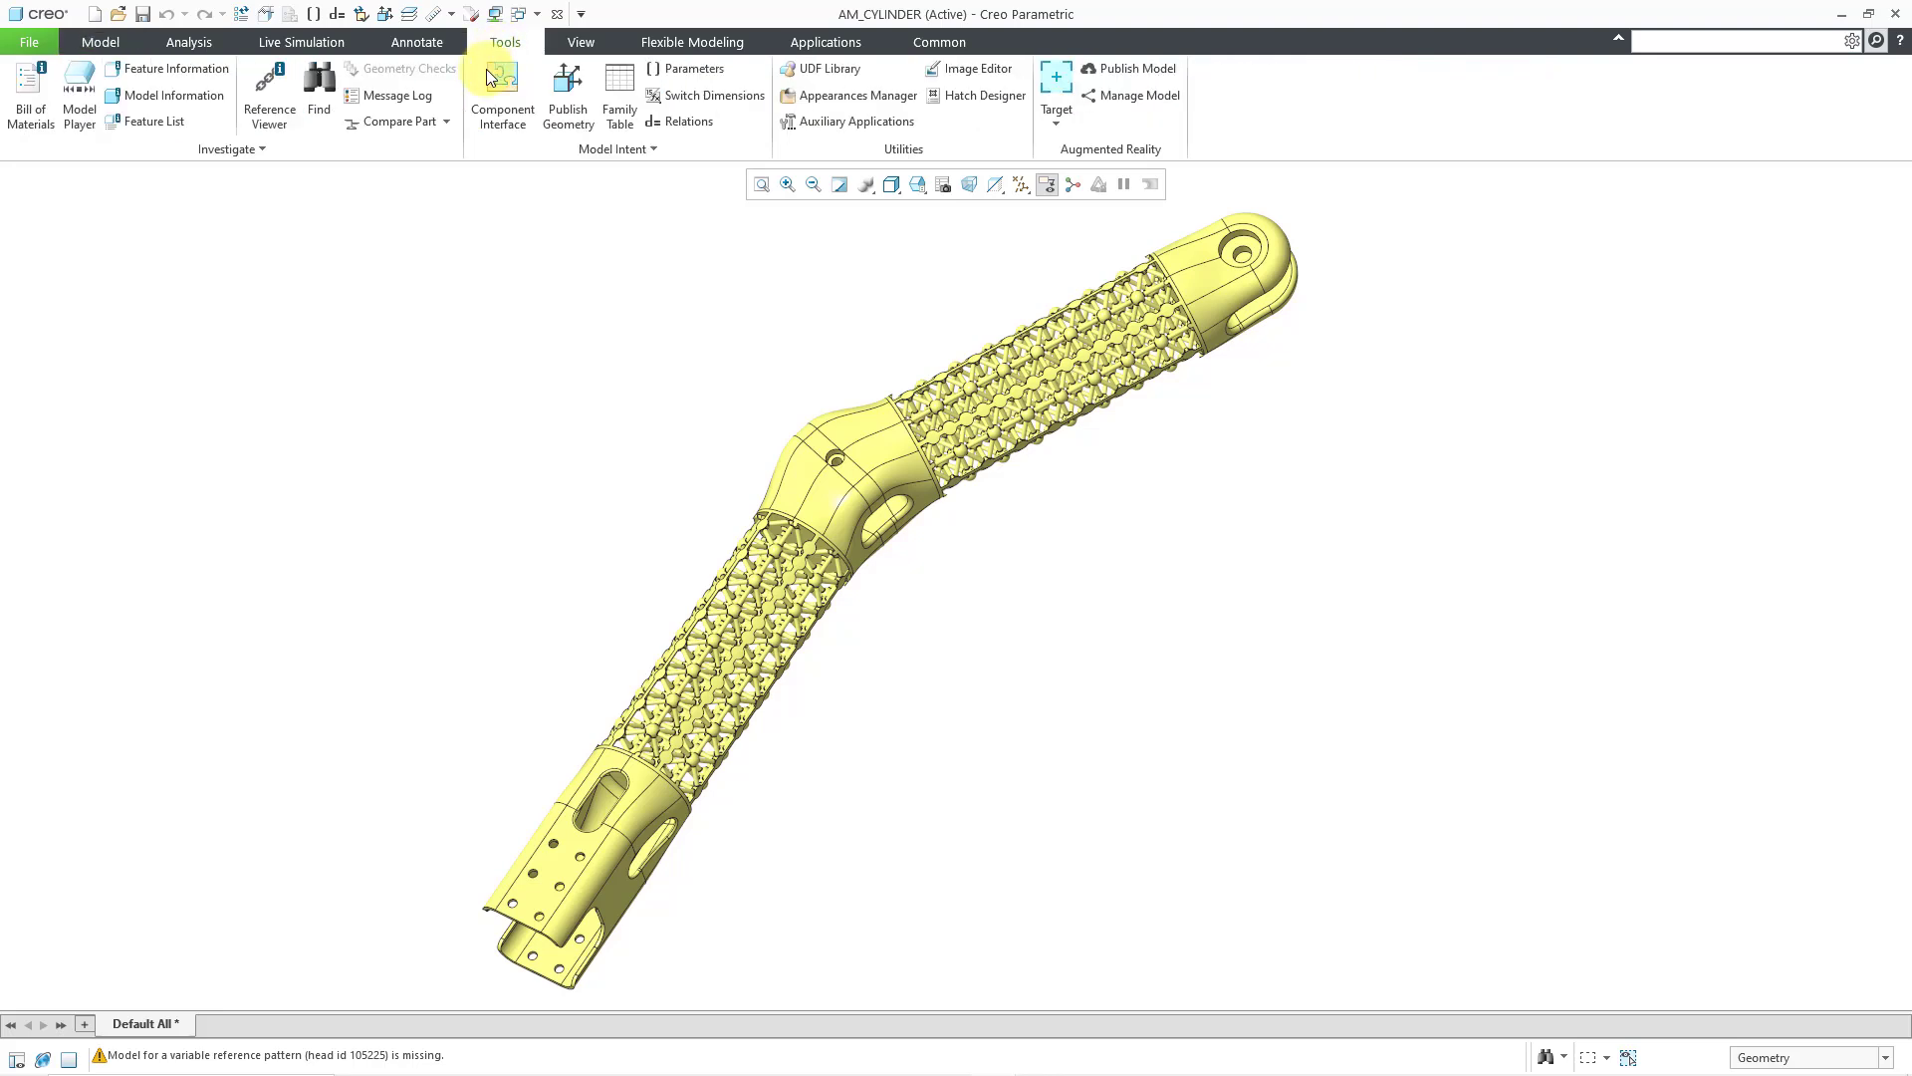
click(229, 154)
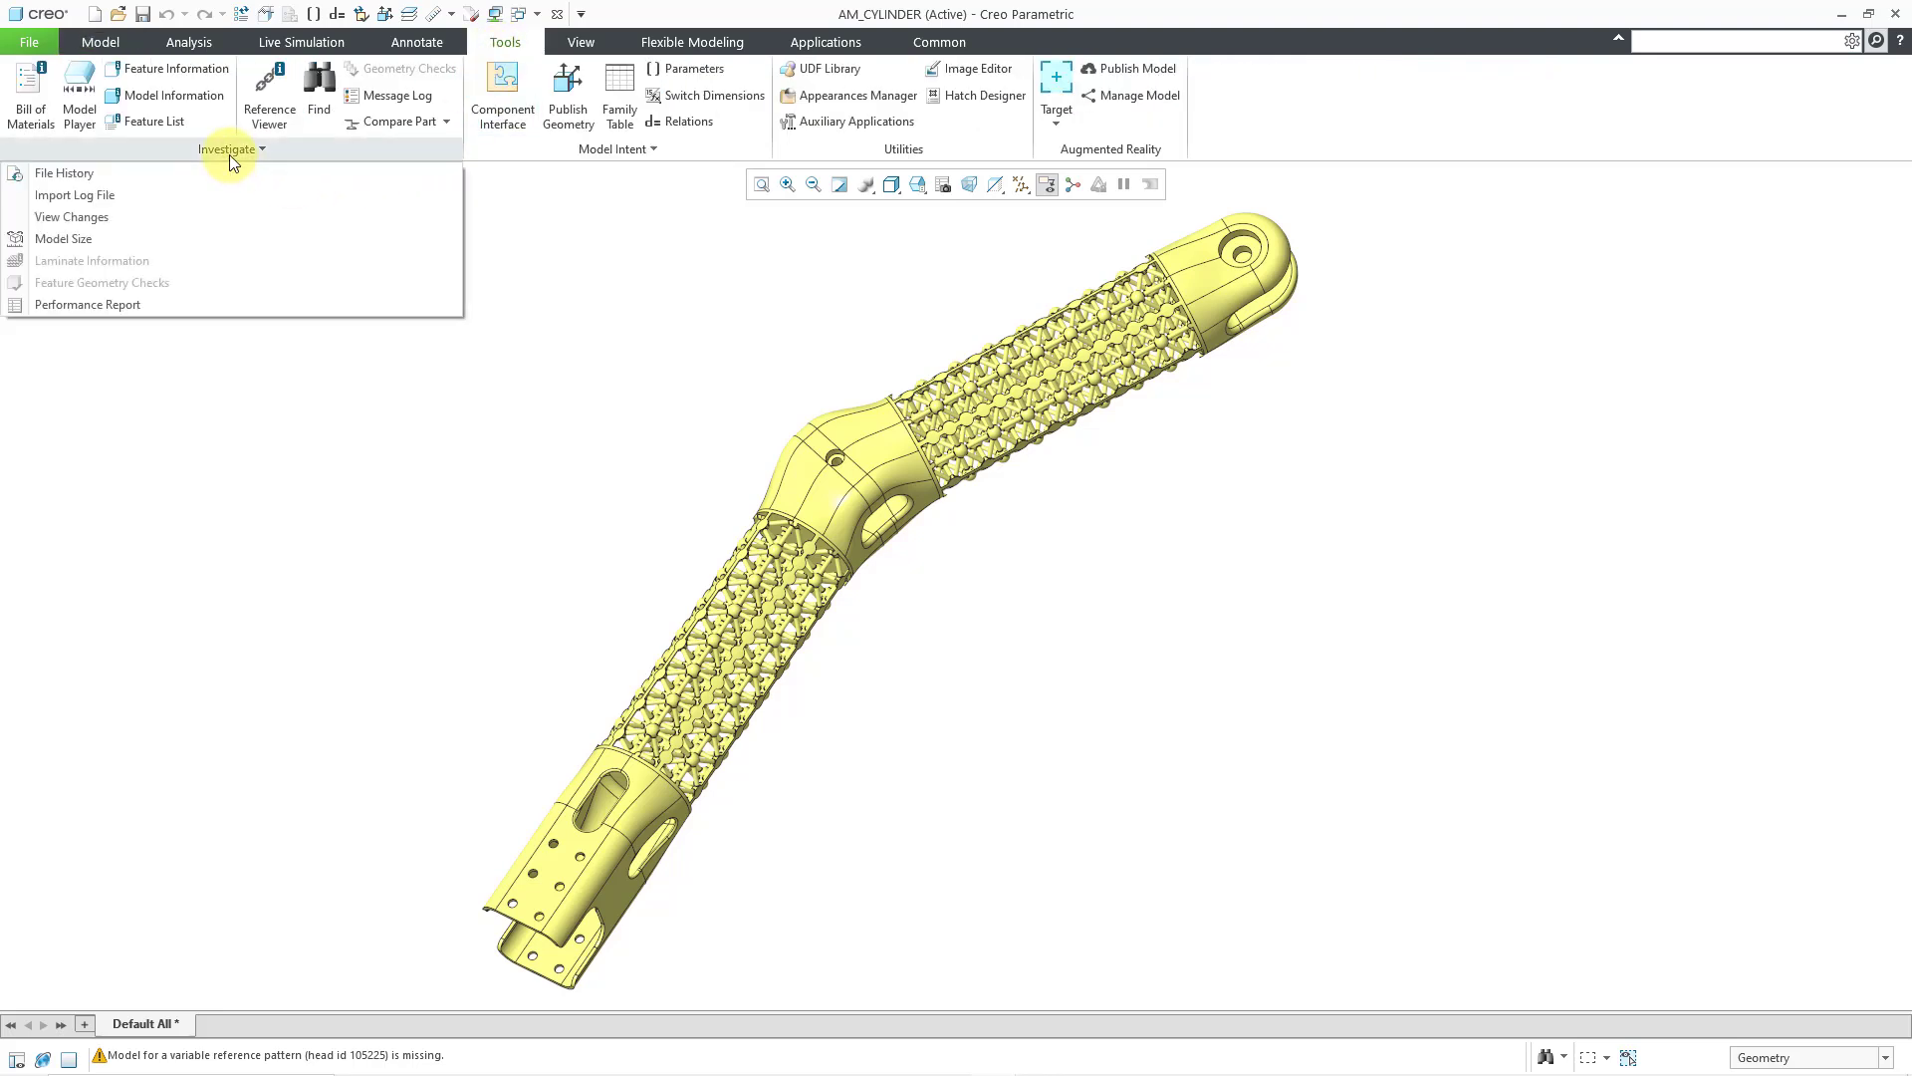
click(192, 308)
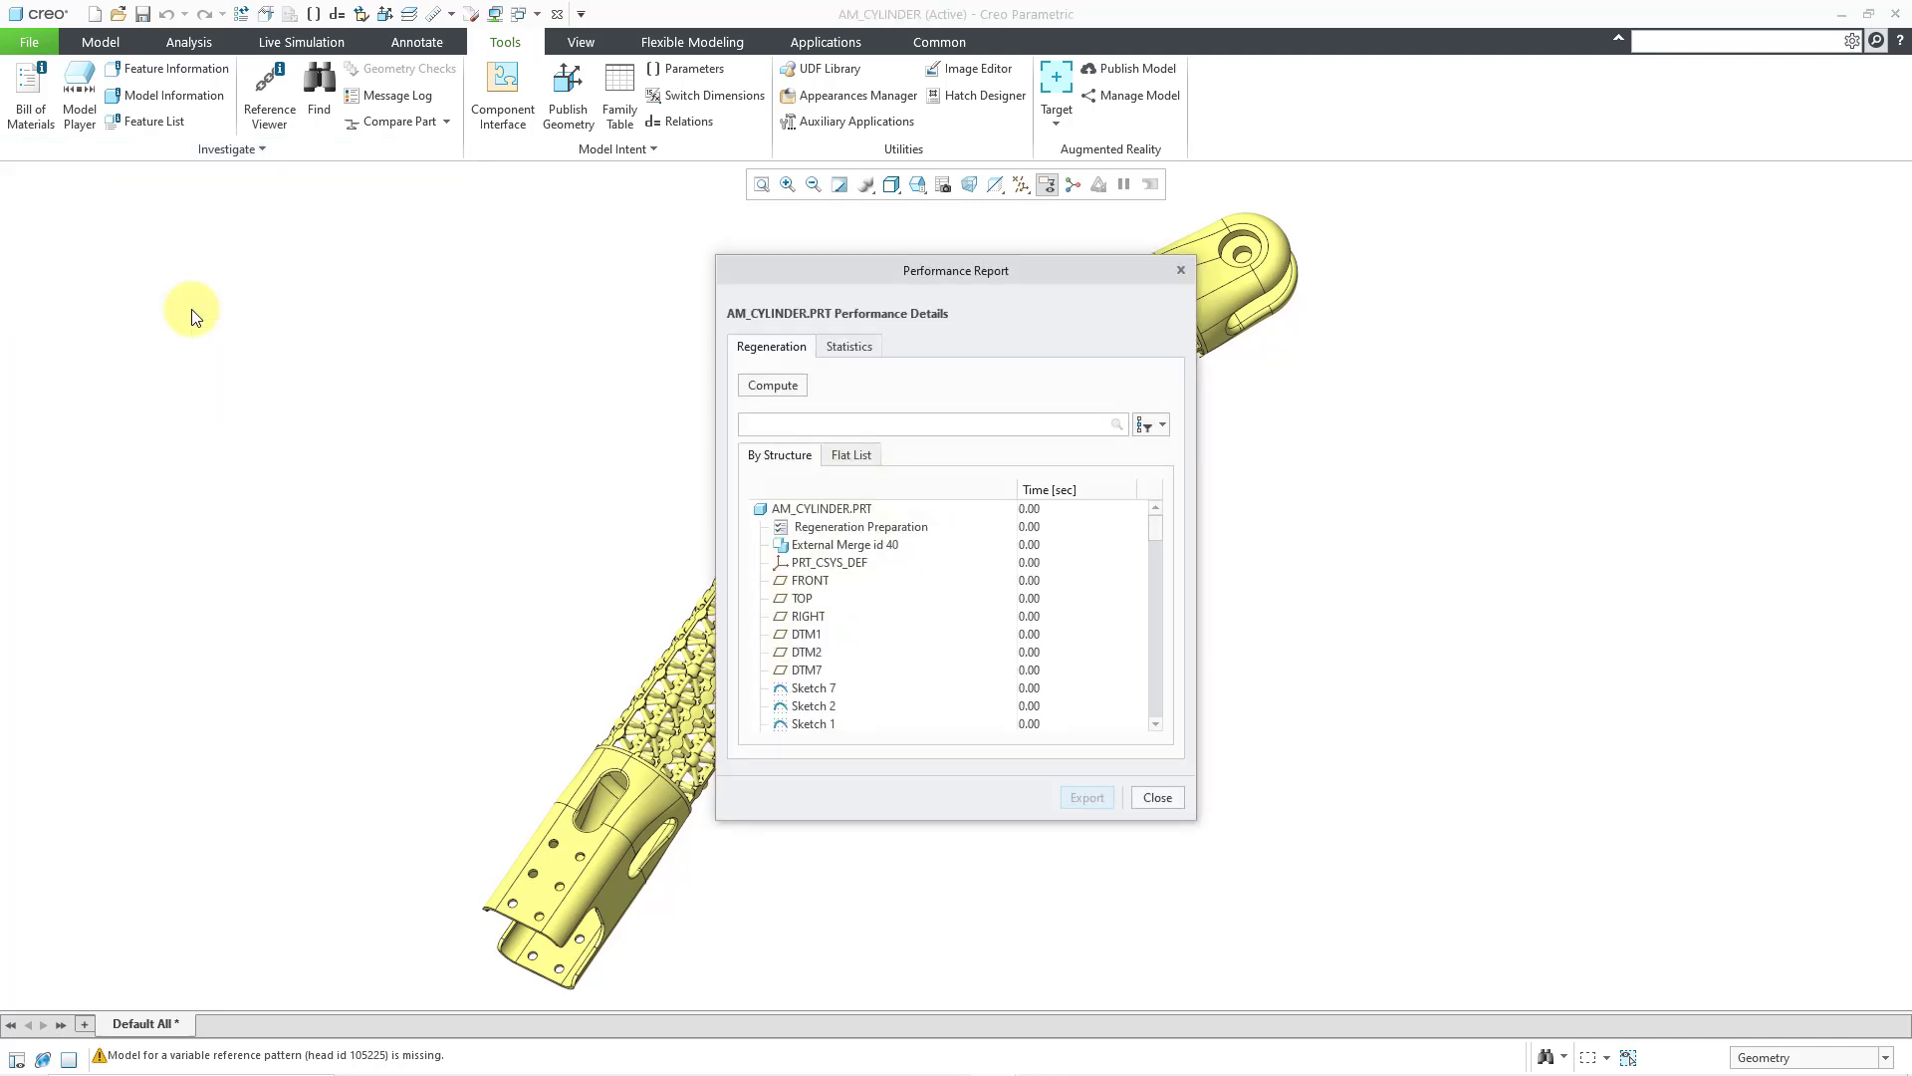
Step: Fully regenerate AM_CYLINDER: 52.28 s total, with Lattice 3 slowest at 27.35 s
click(779, 386)
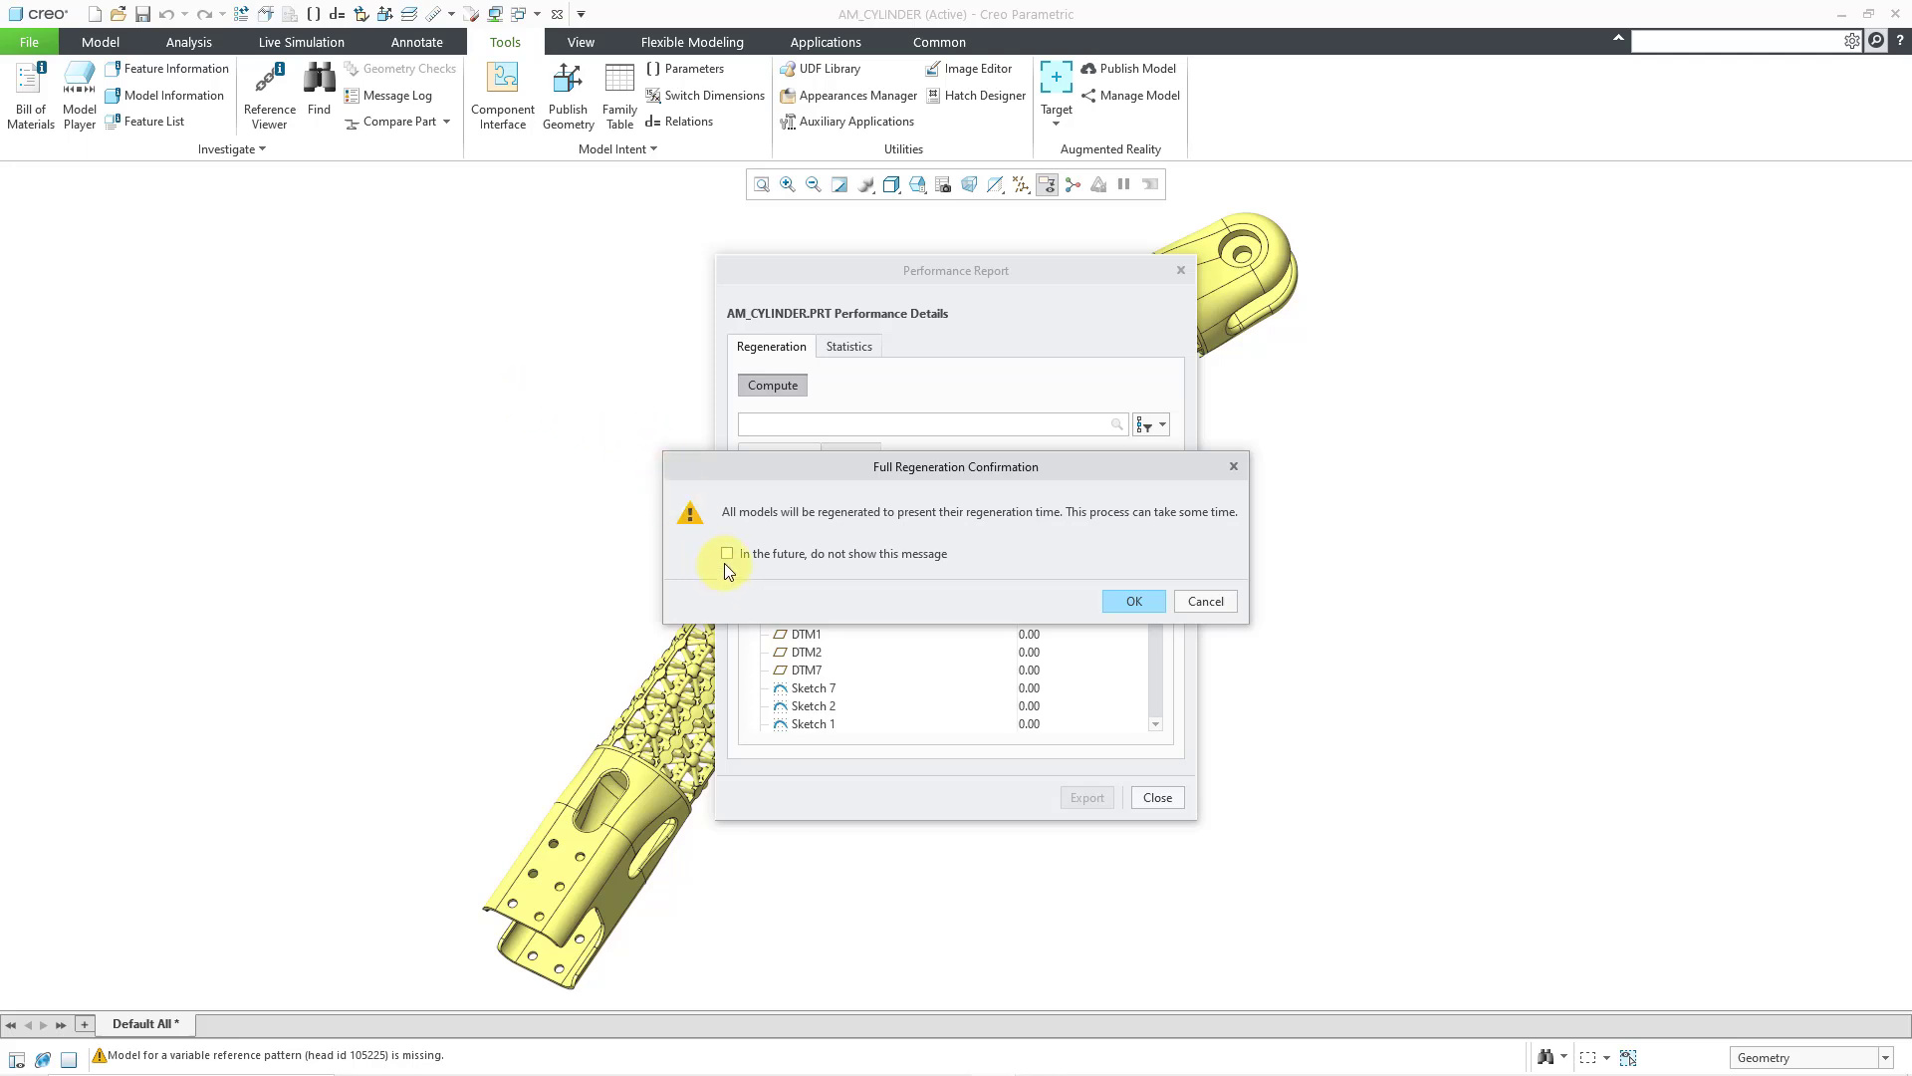
click(1128, 604)
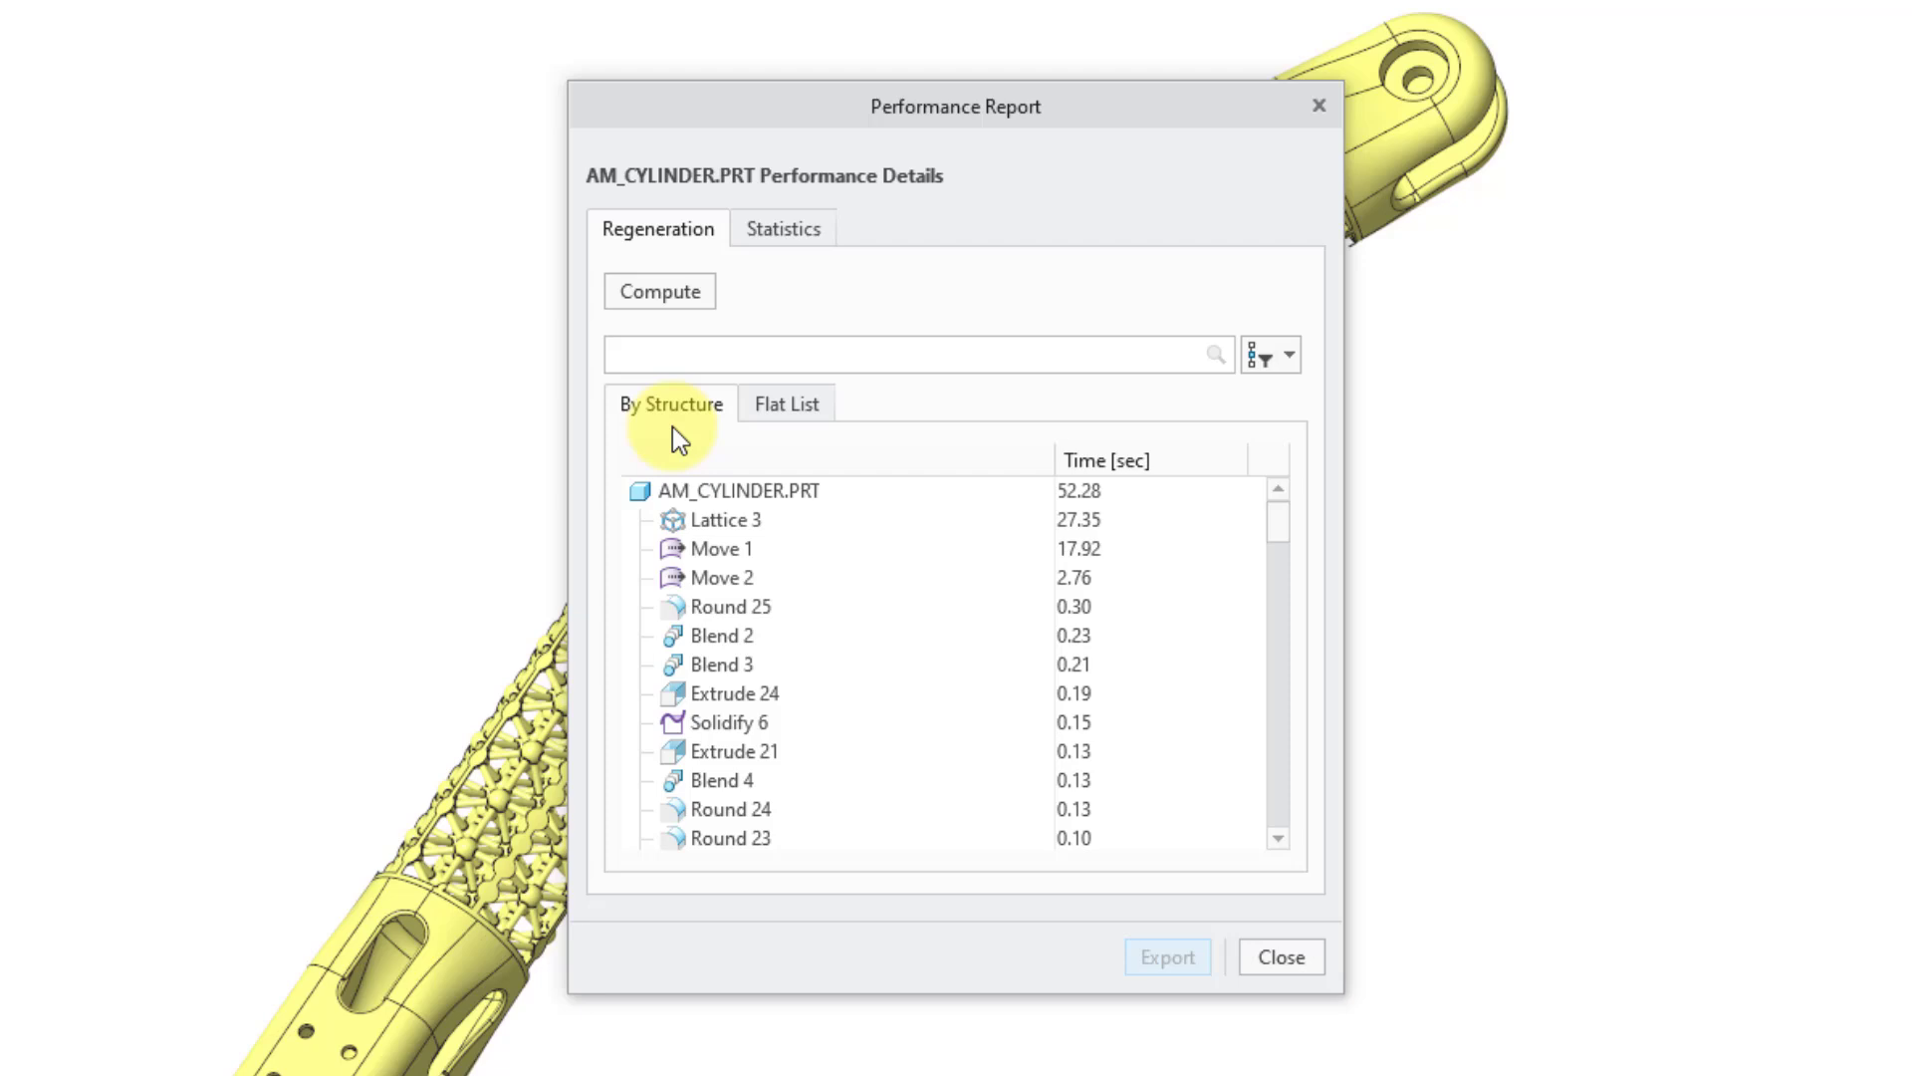
Step: Browse the Flat List, By Structure and filter views, then show statistics counting one lattice
click(803, 409)
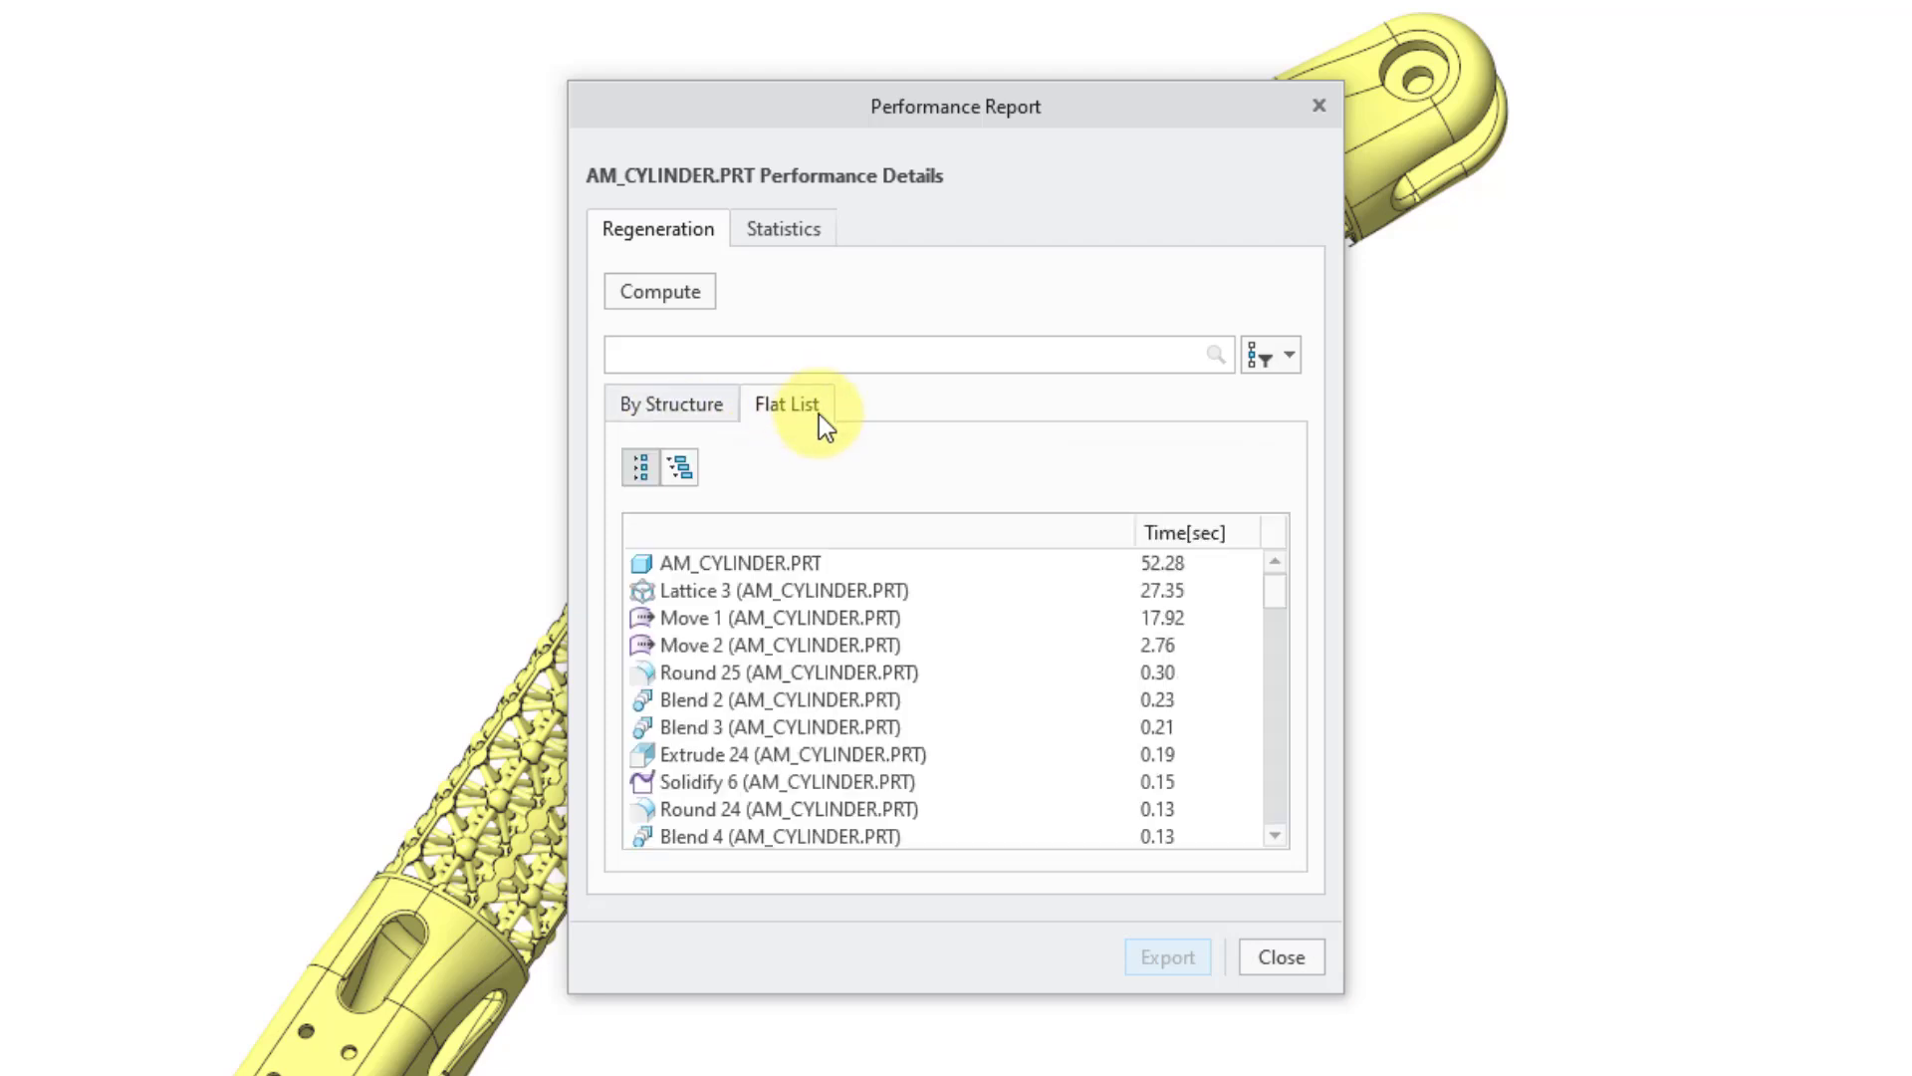
click(705, 408)
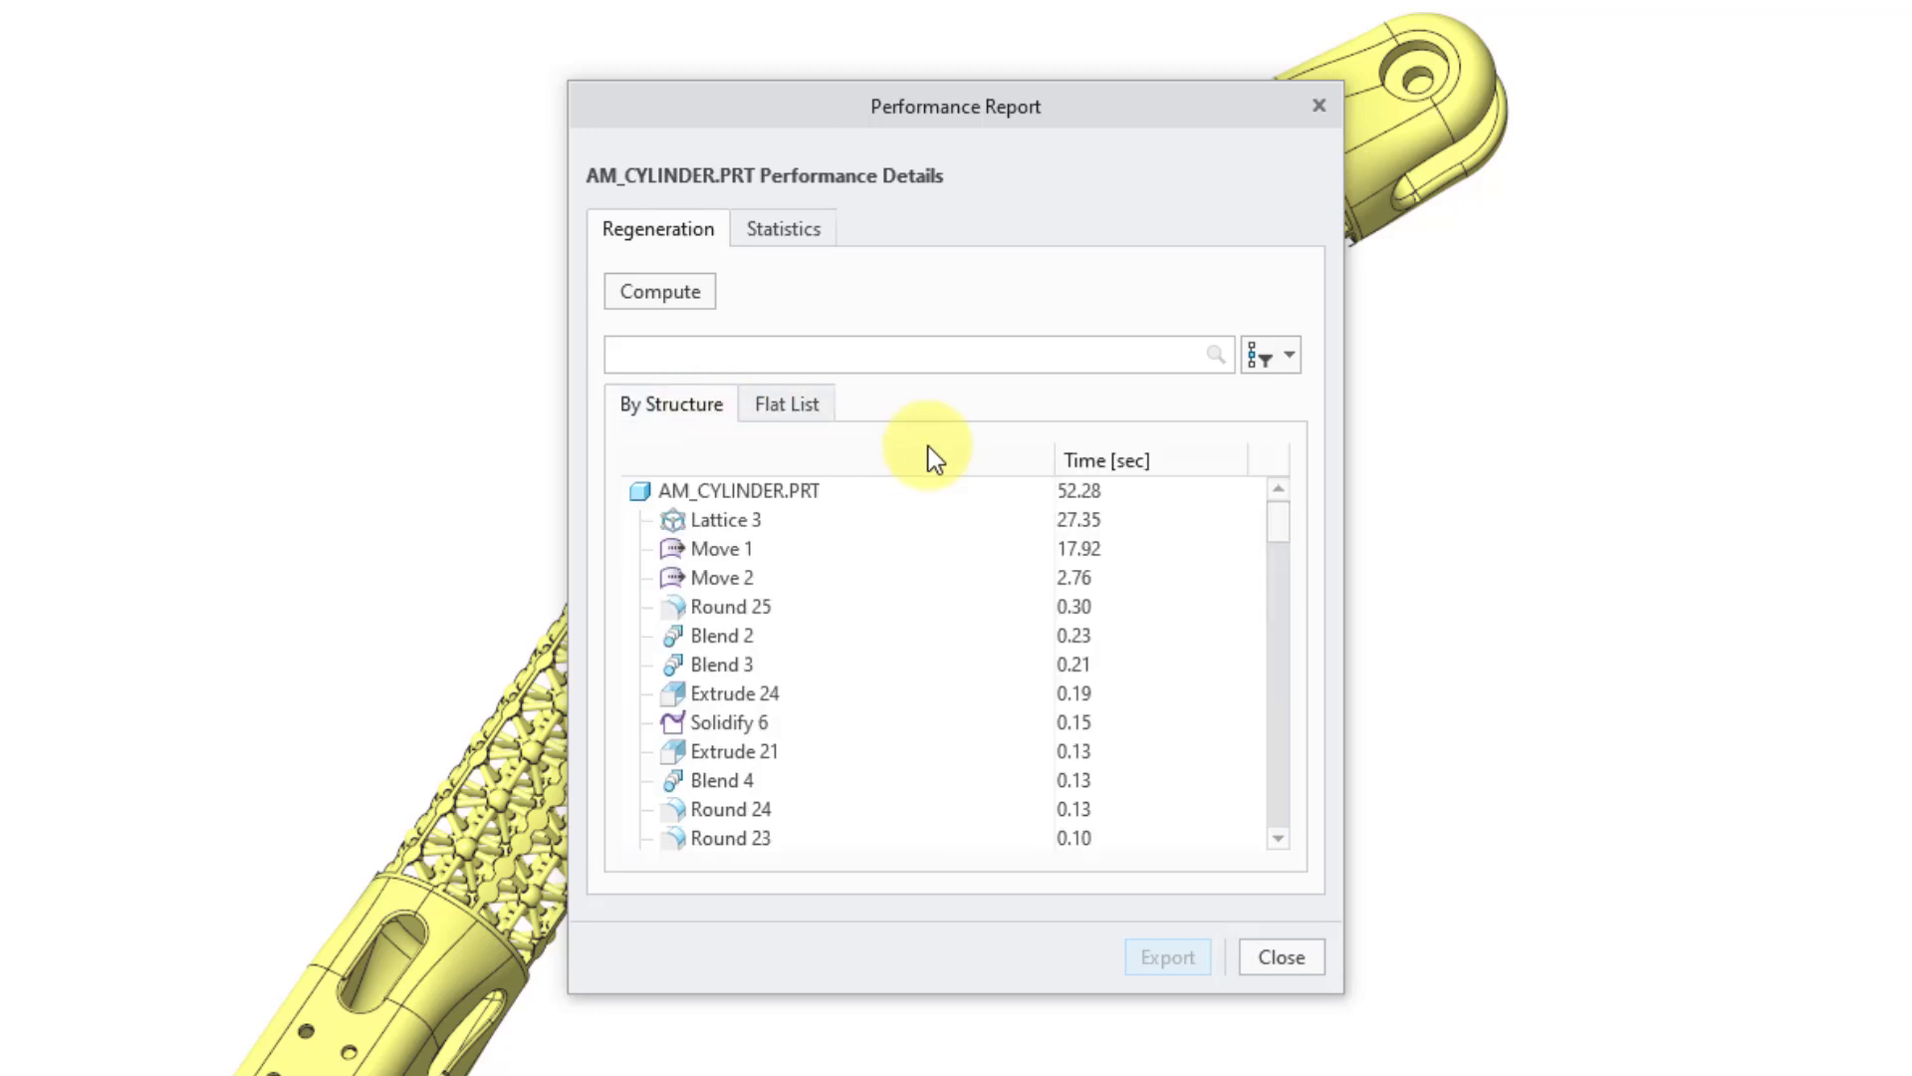
click(1293, 361)
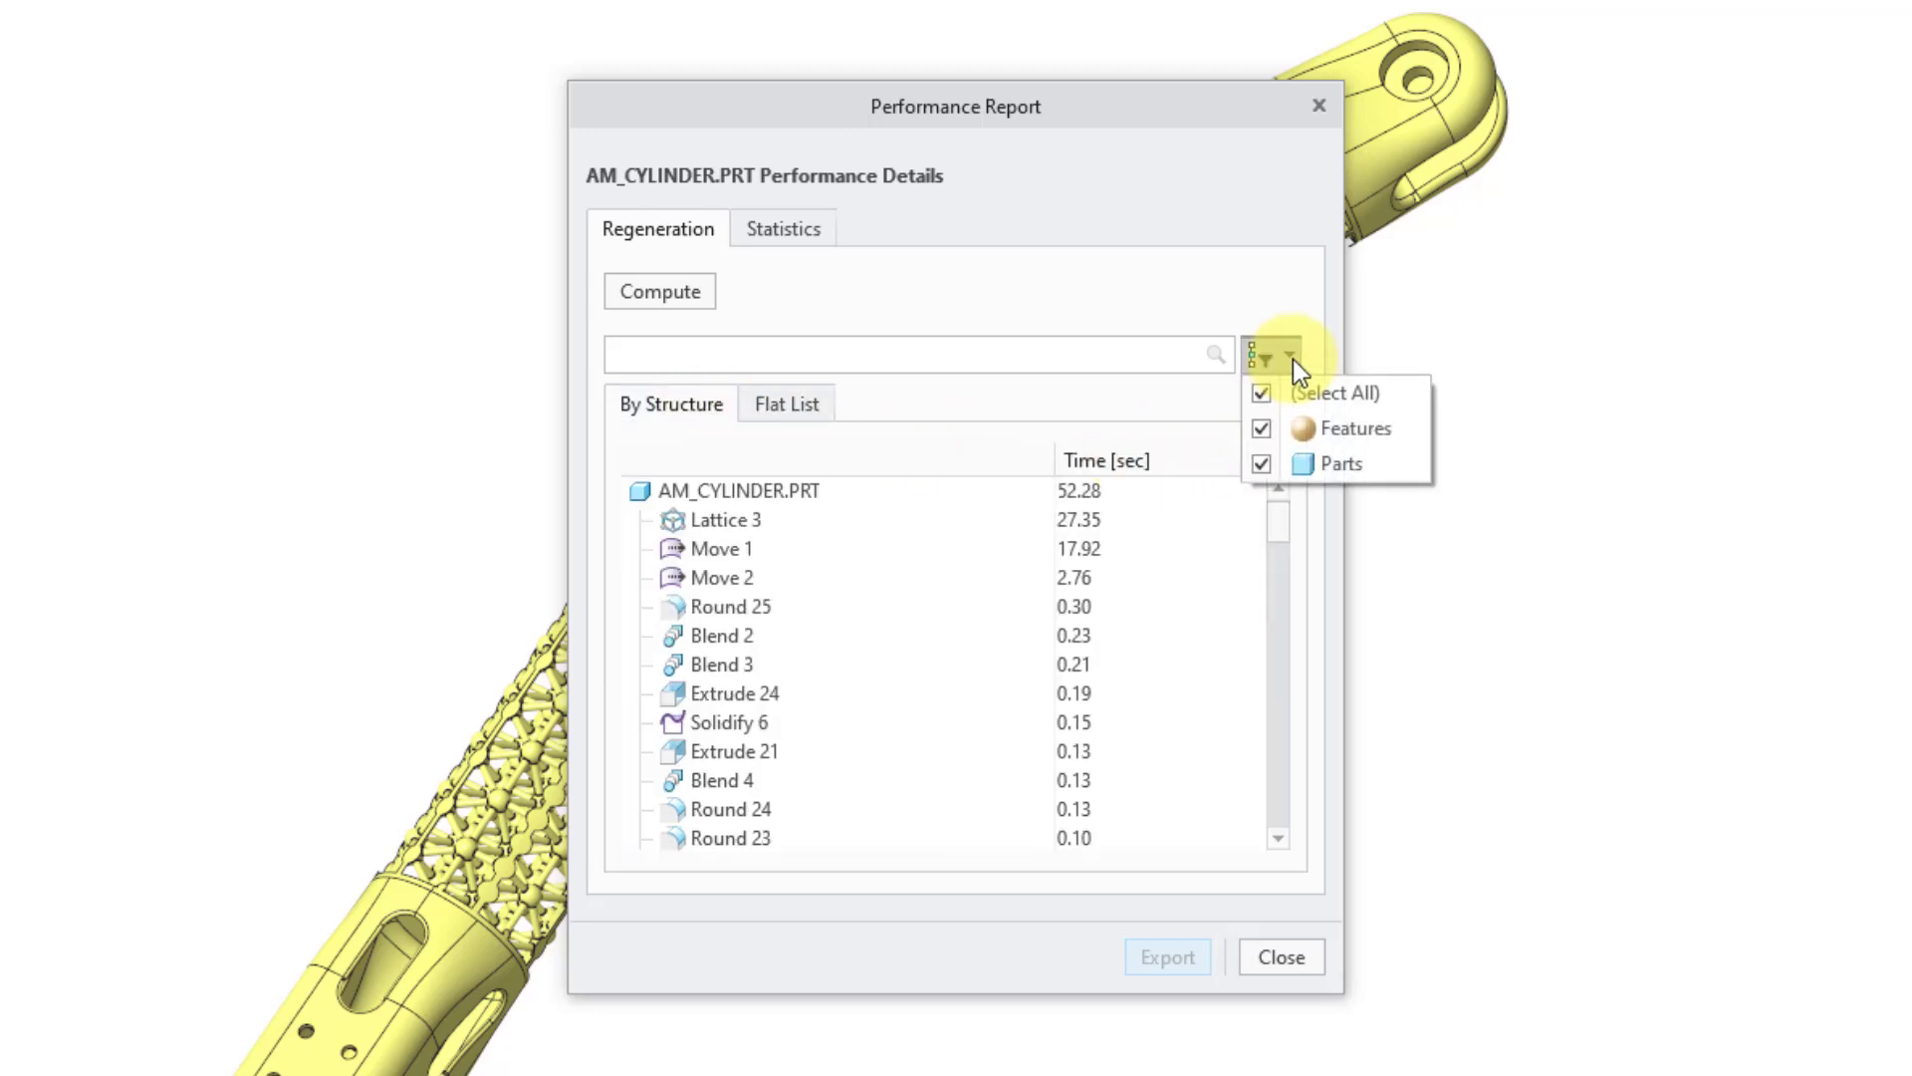
click(1281, 272)
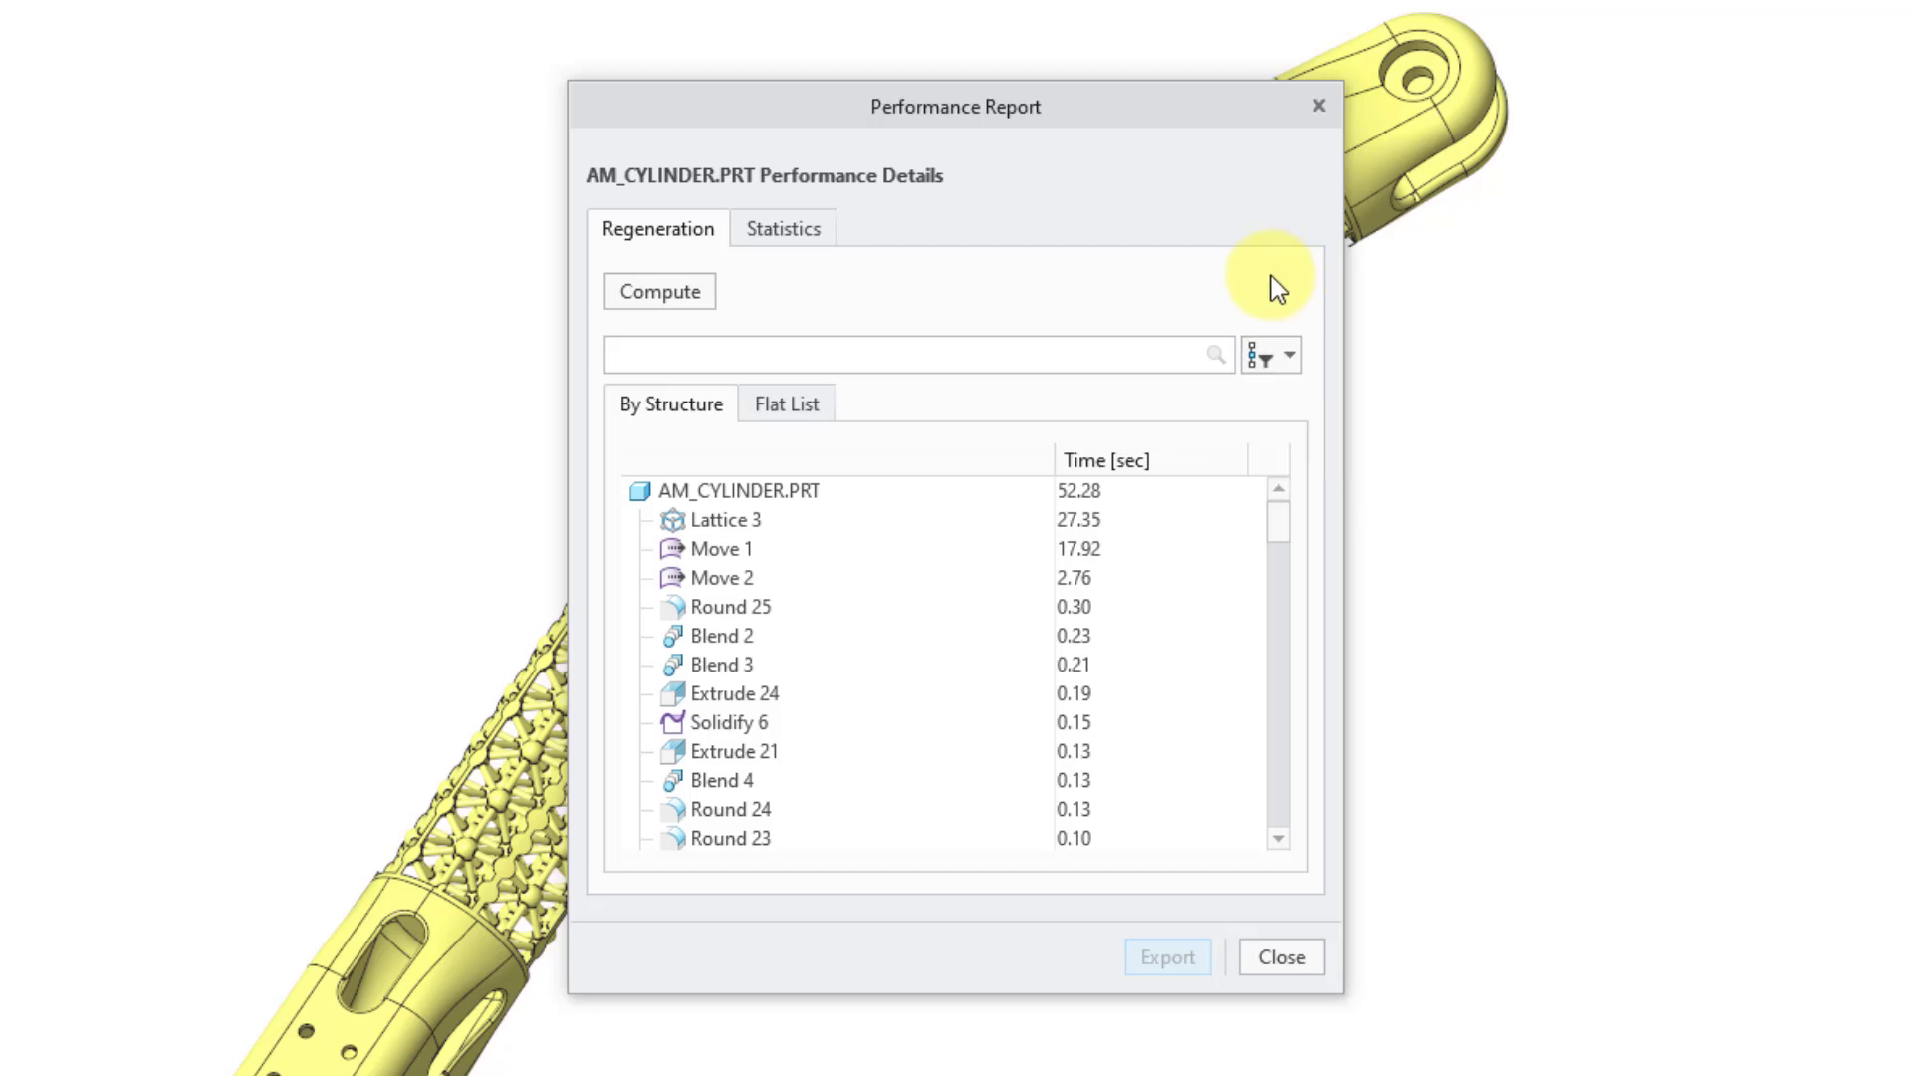
click(804, 229)
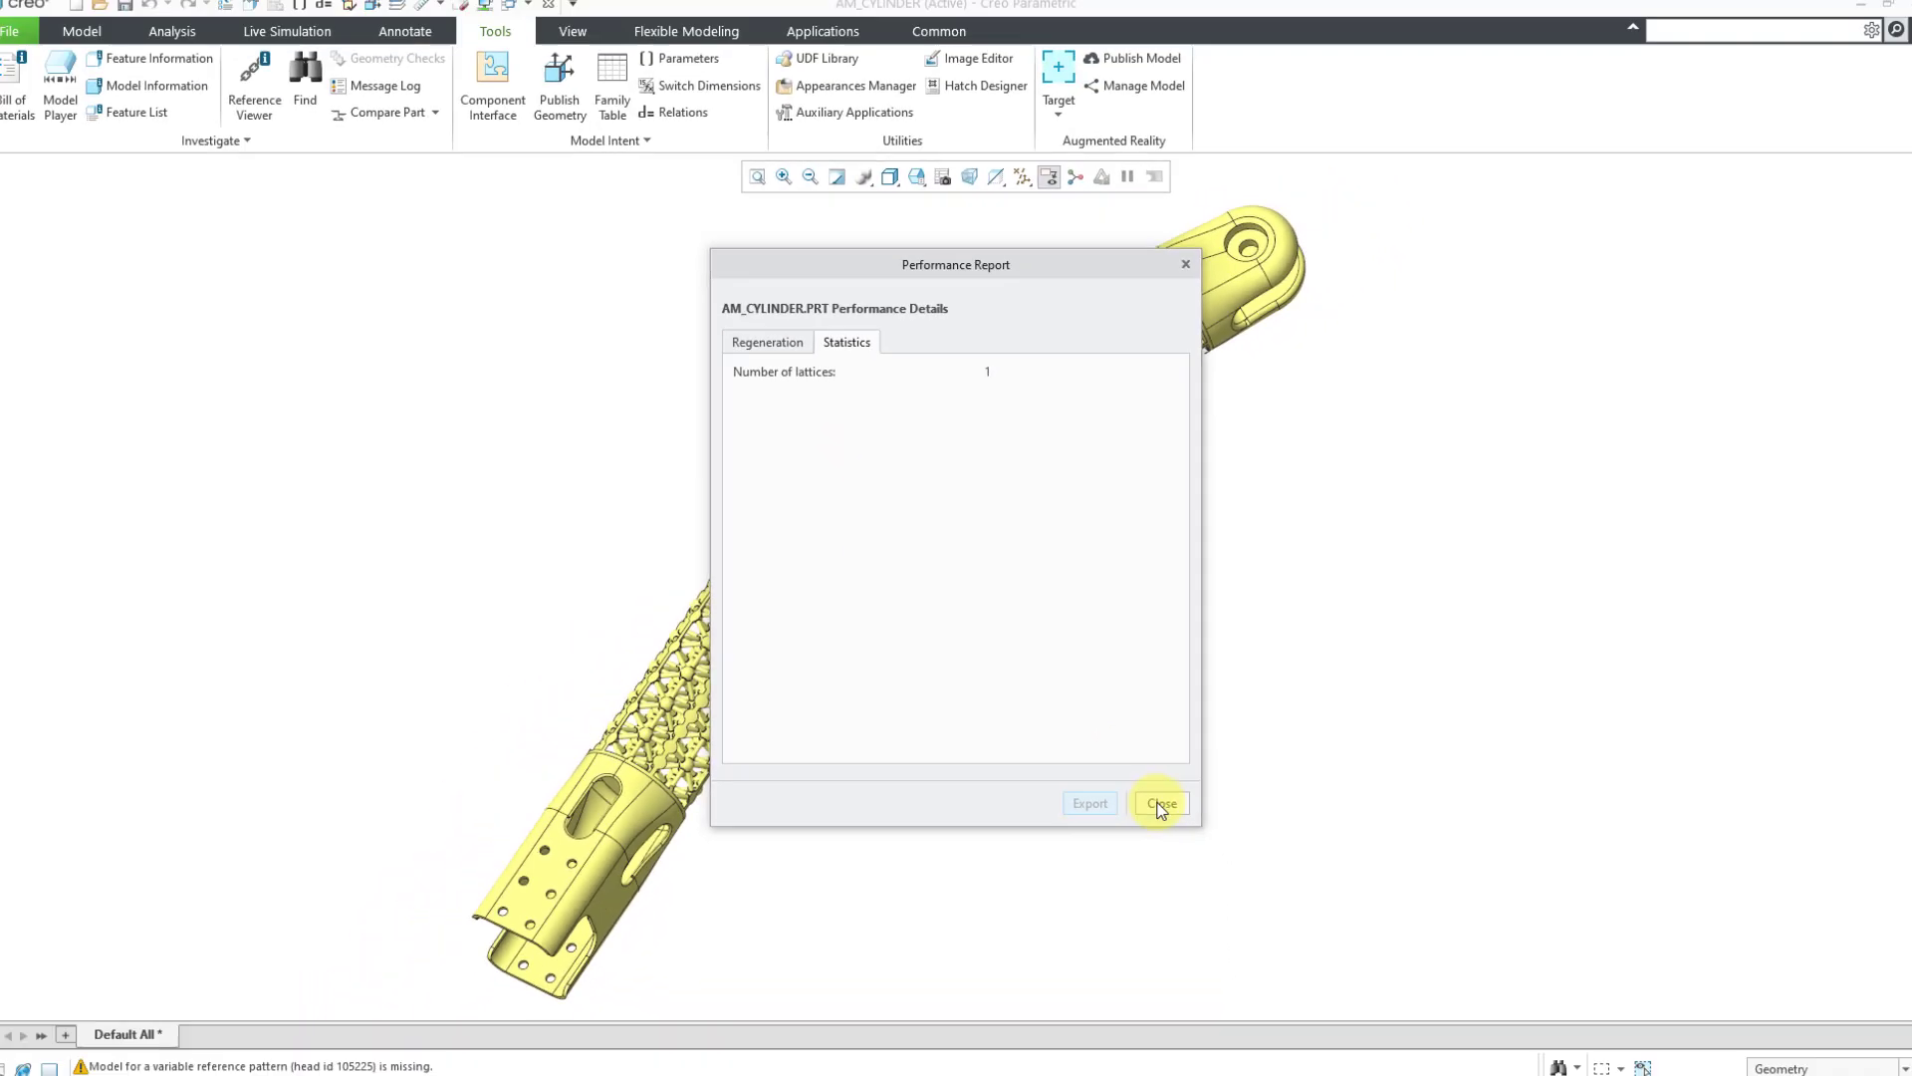
Step: Close the part report and open the Performance Report for the CHALLENGER_660 assembly
click(1153, 790)
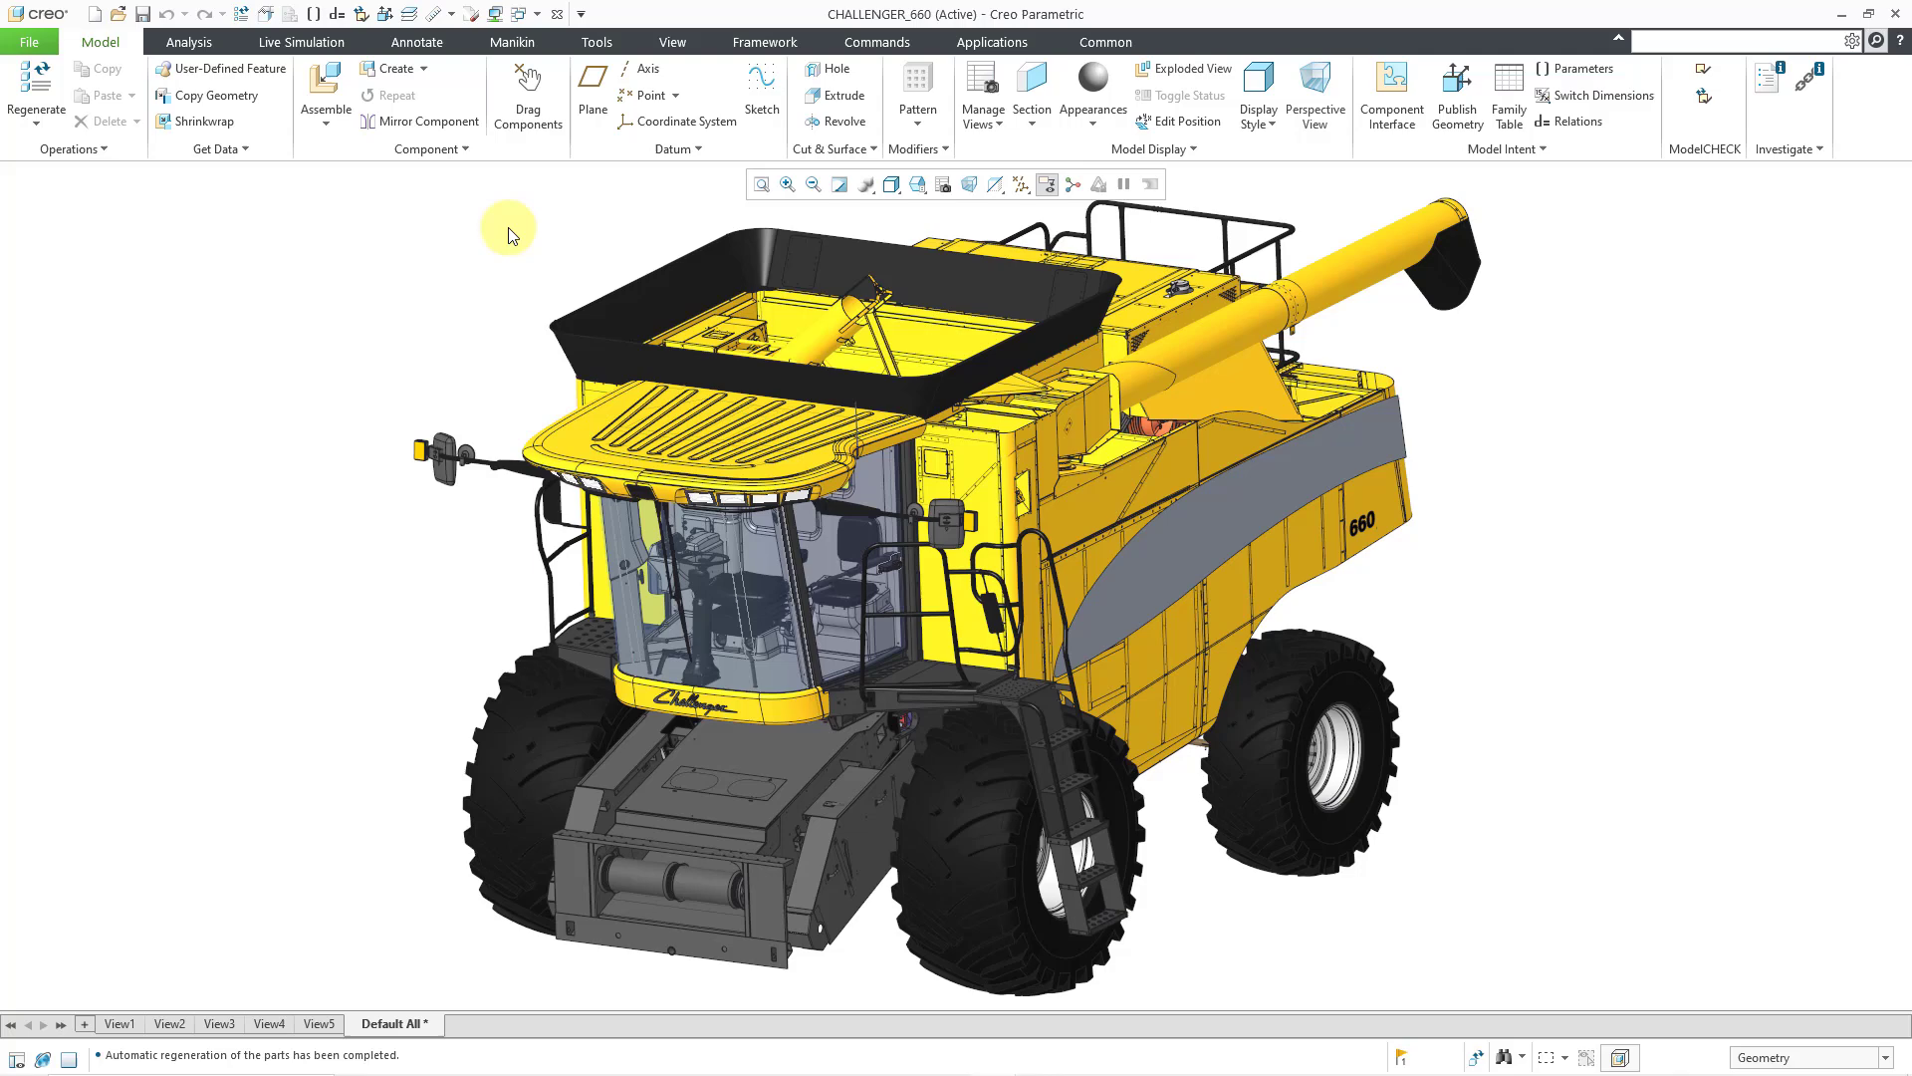
click(587, 44)
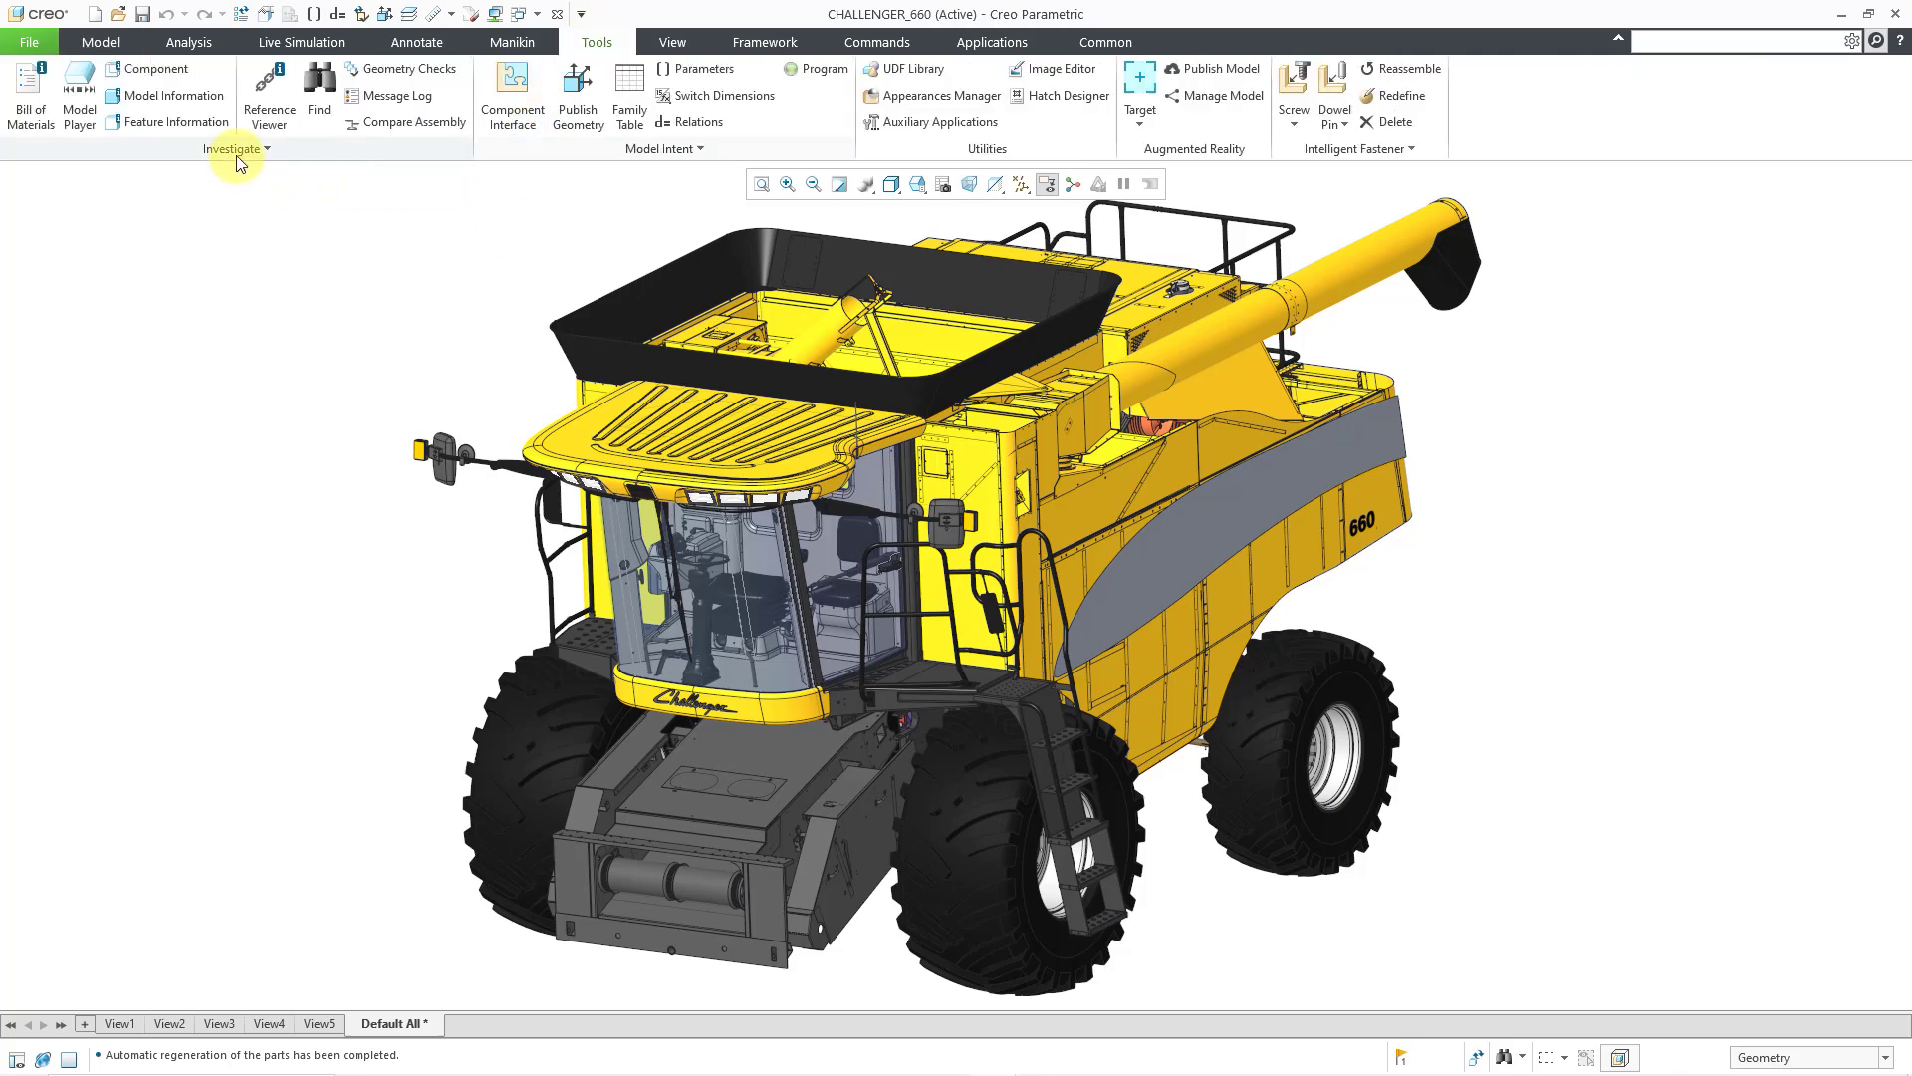
click(239, 154)
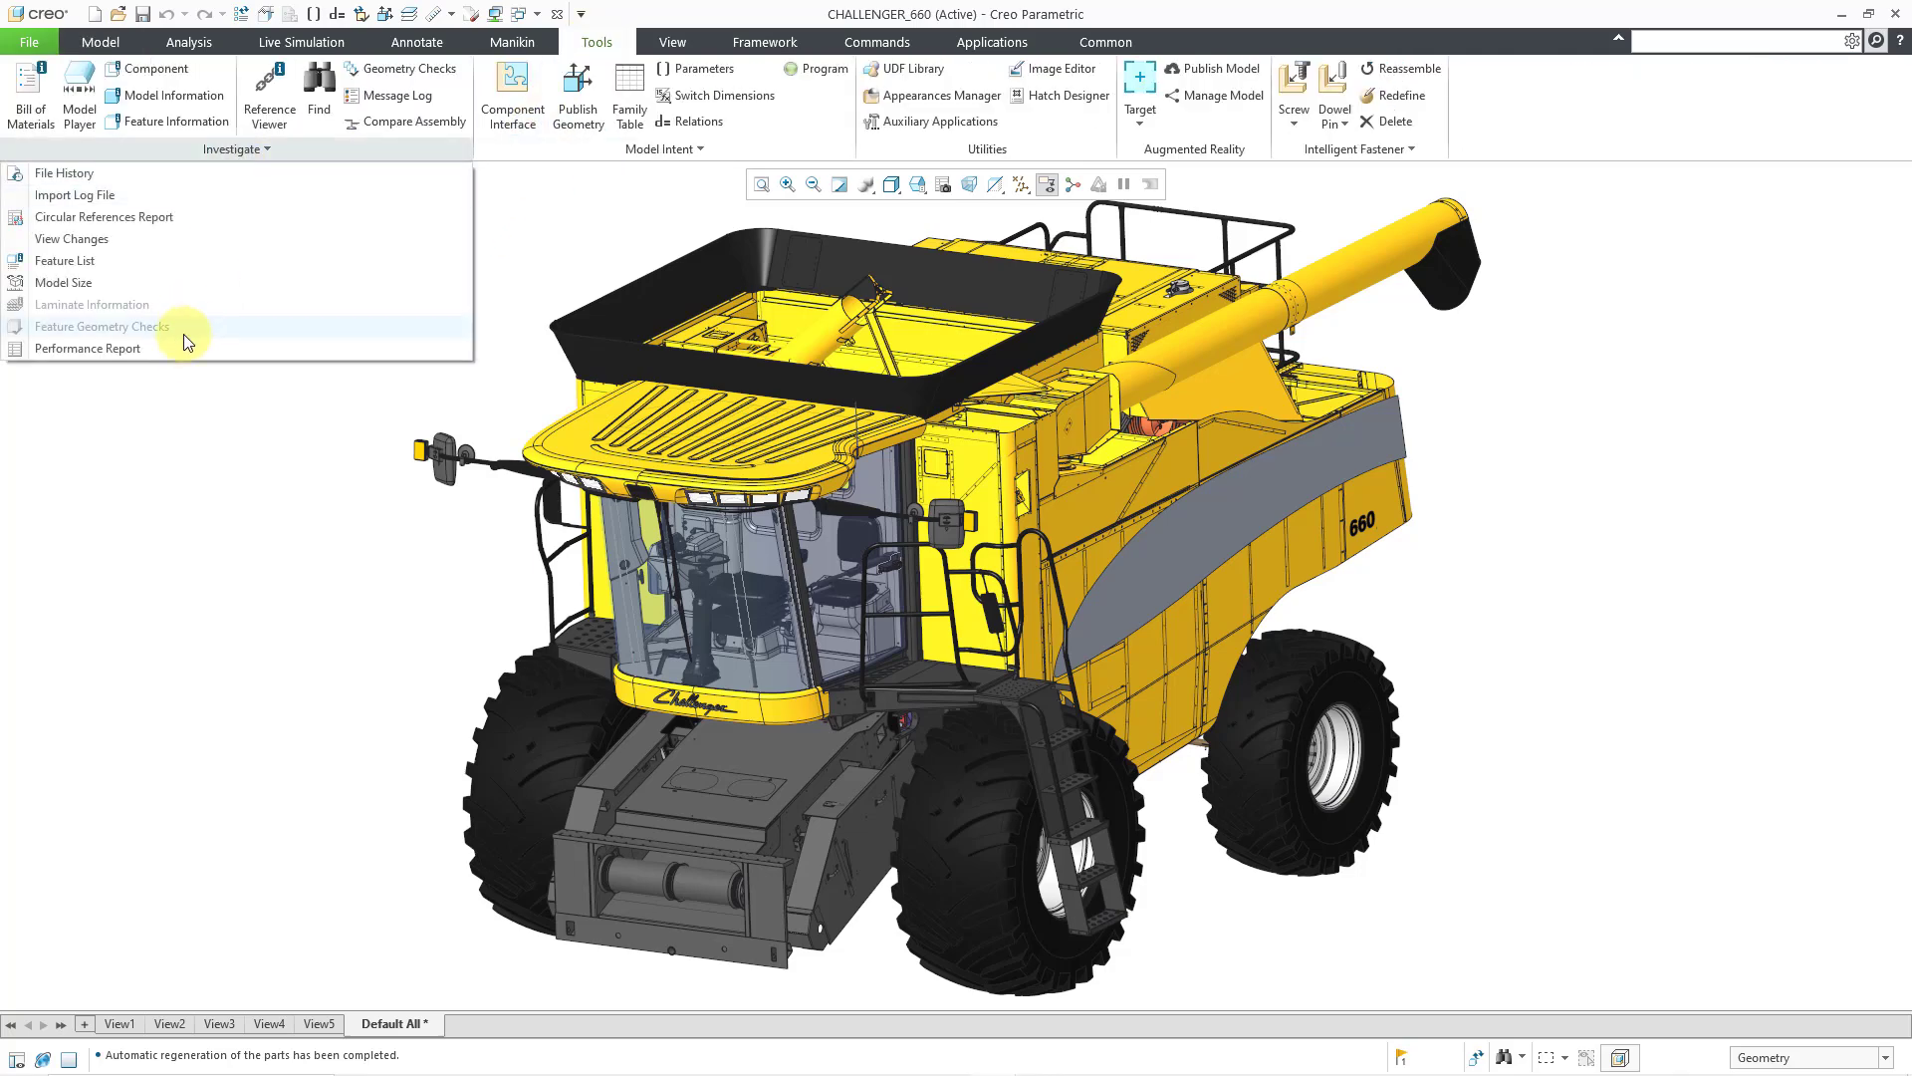
click(104, 43)
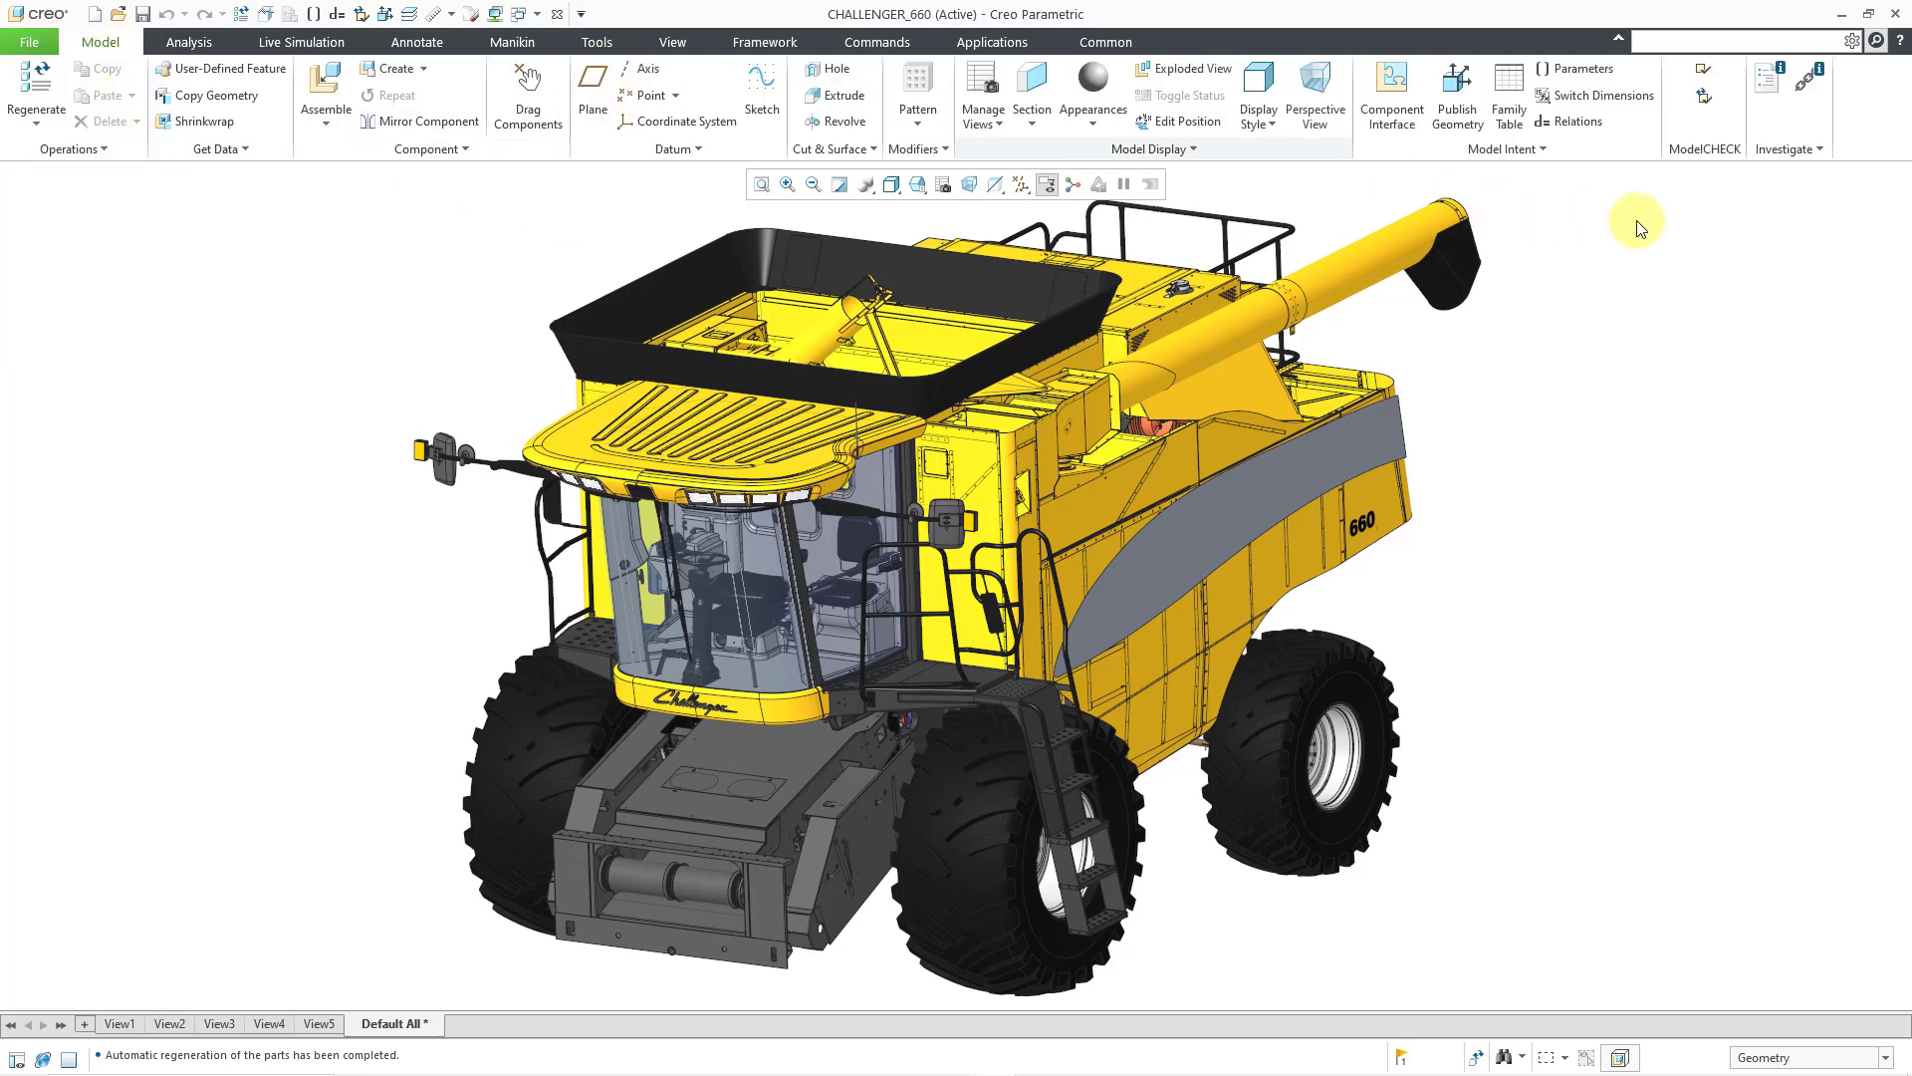
click(1808, 151)
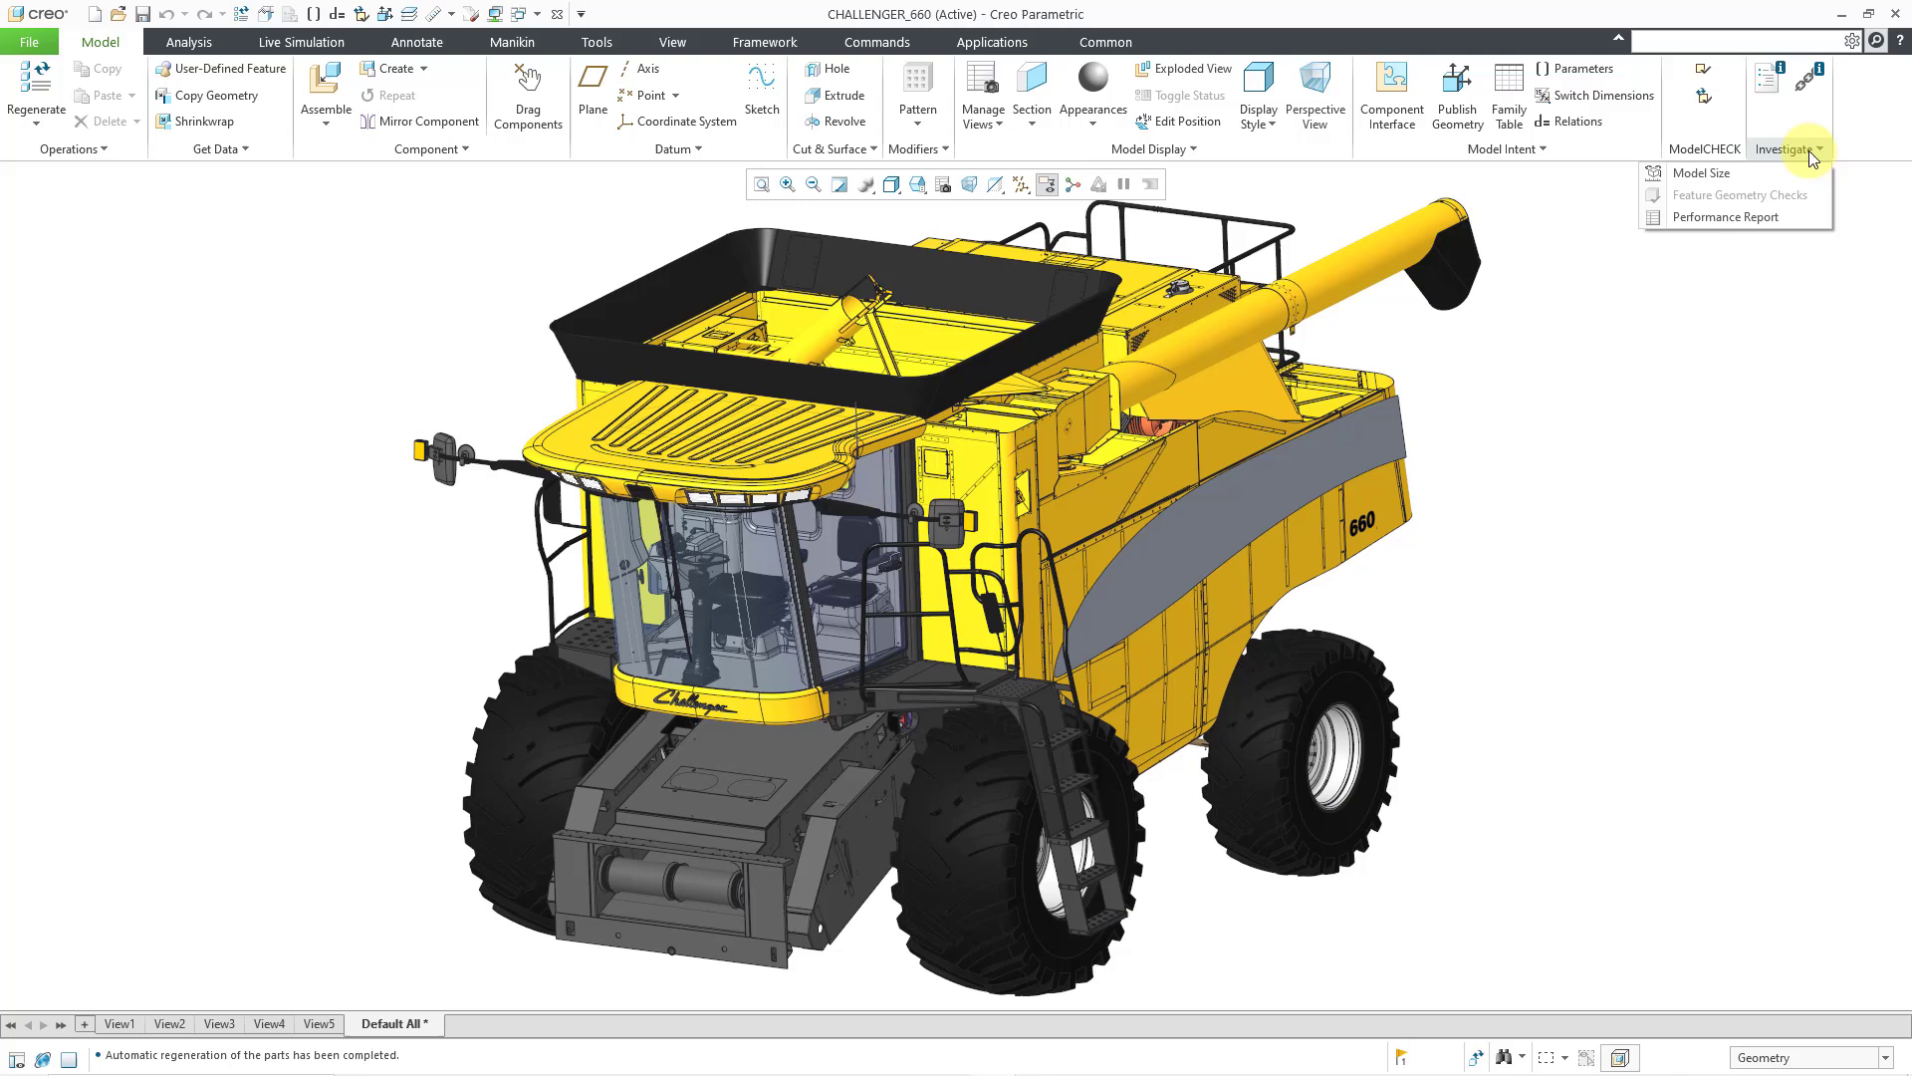
click(1756, 227)
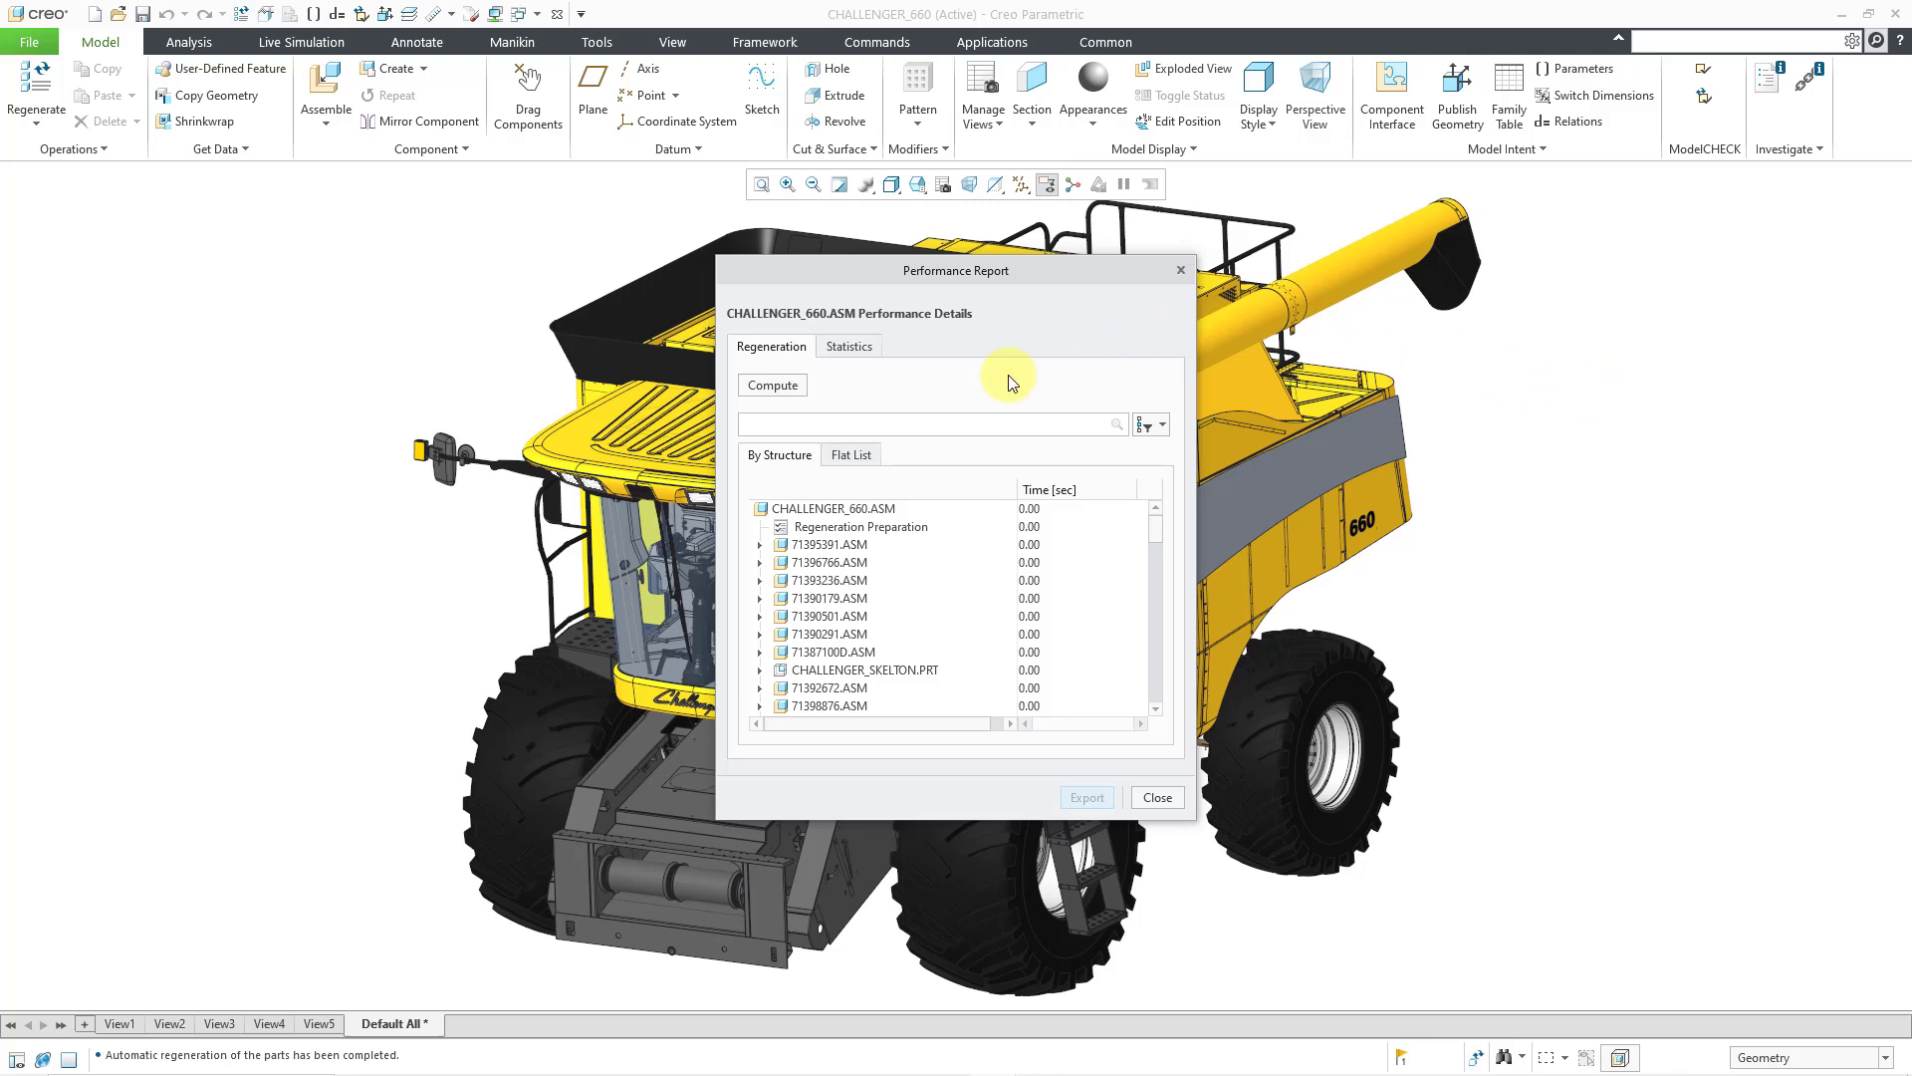
Step: Fully regenerate CHALLENGER_660: 53.42 s total, with 71396766.ASM slowest at 29.02 s
click(777, 386)
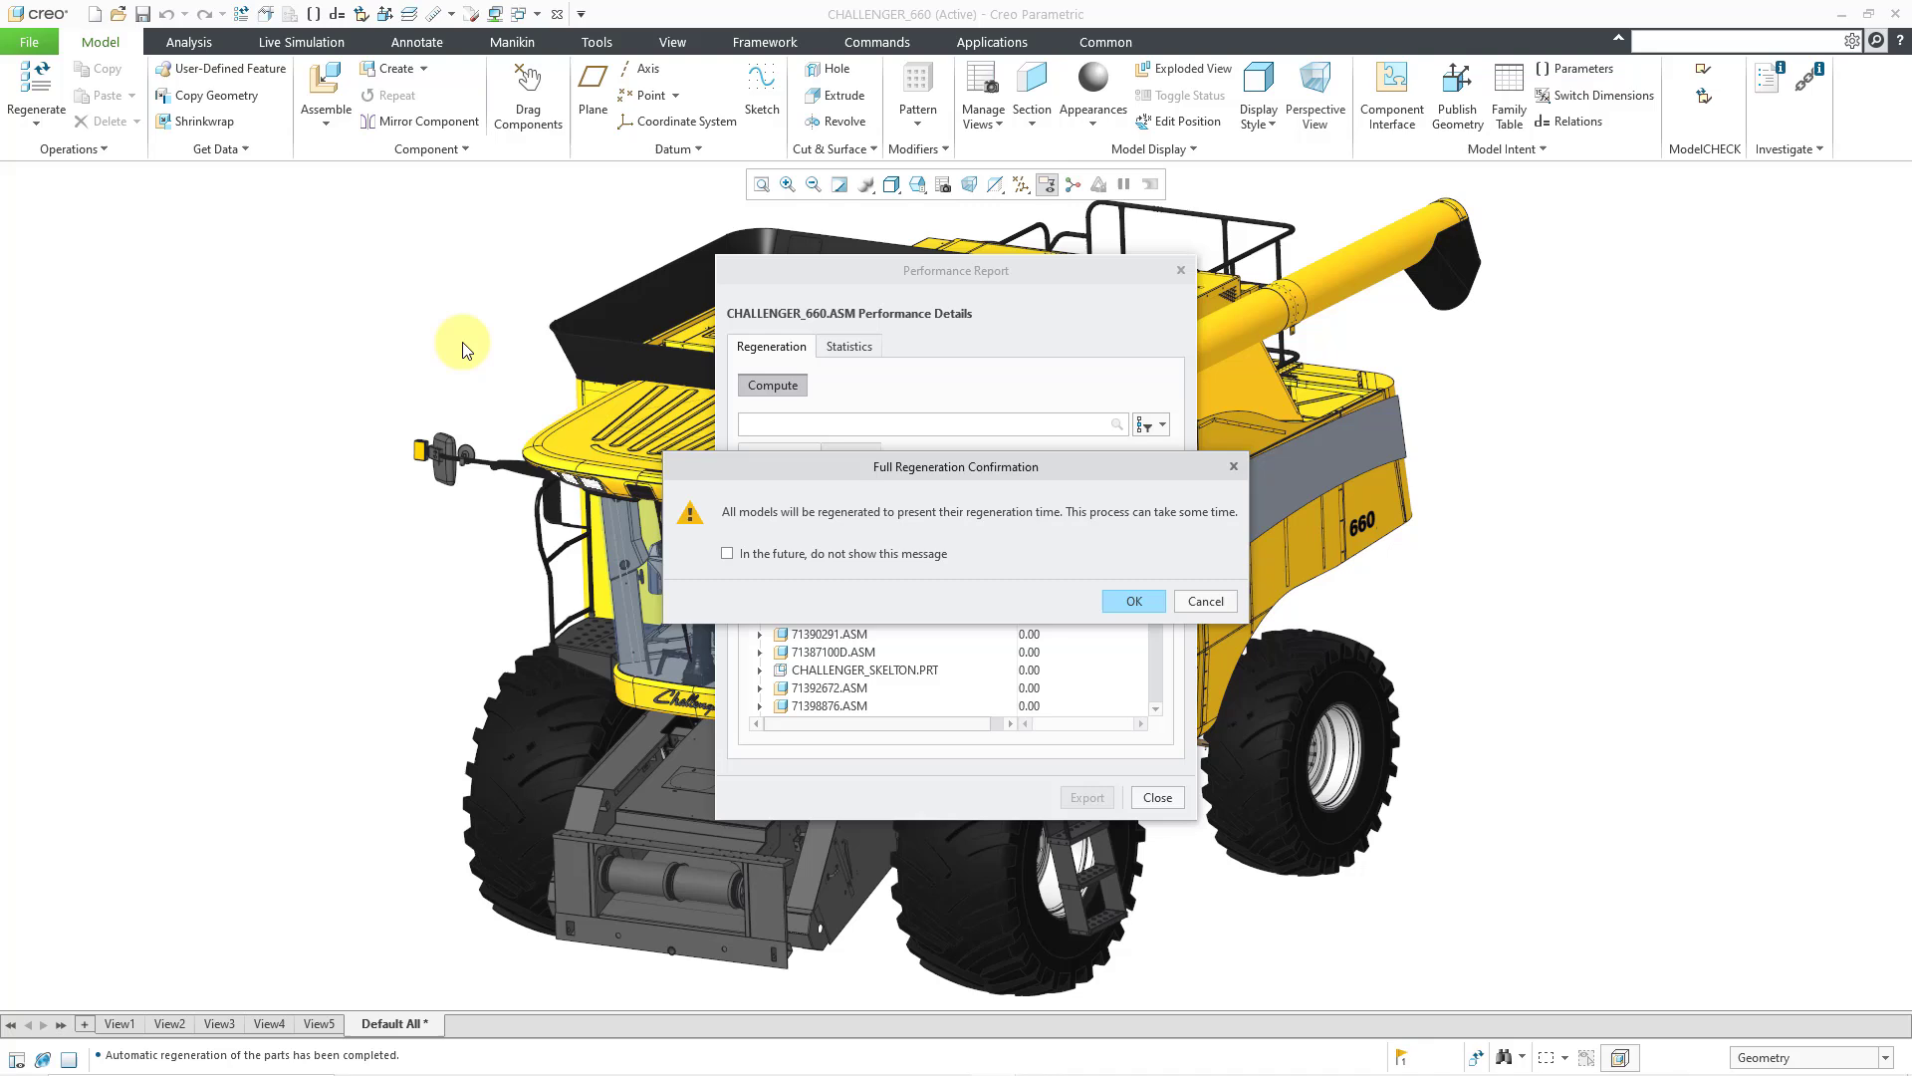
click(1139, 604)
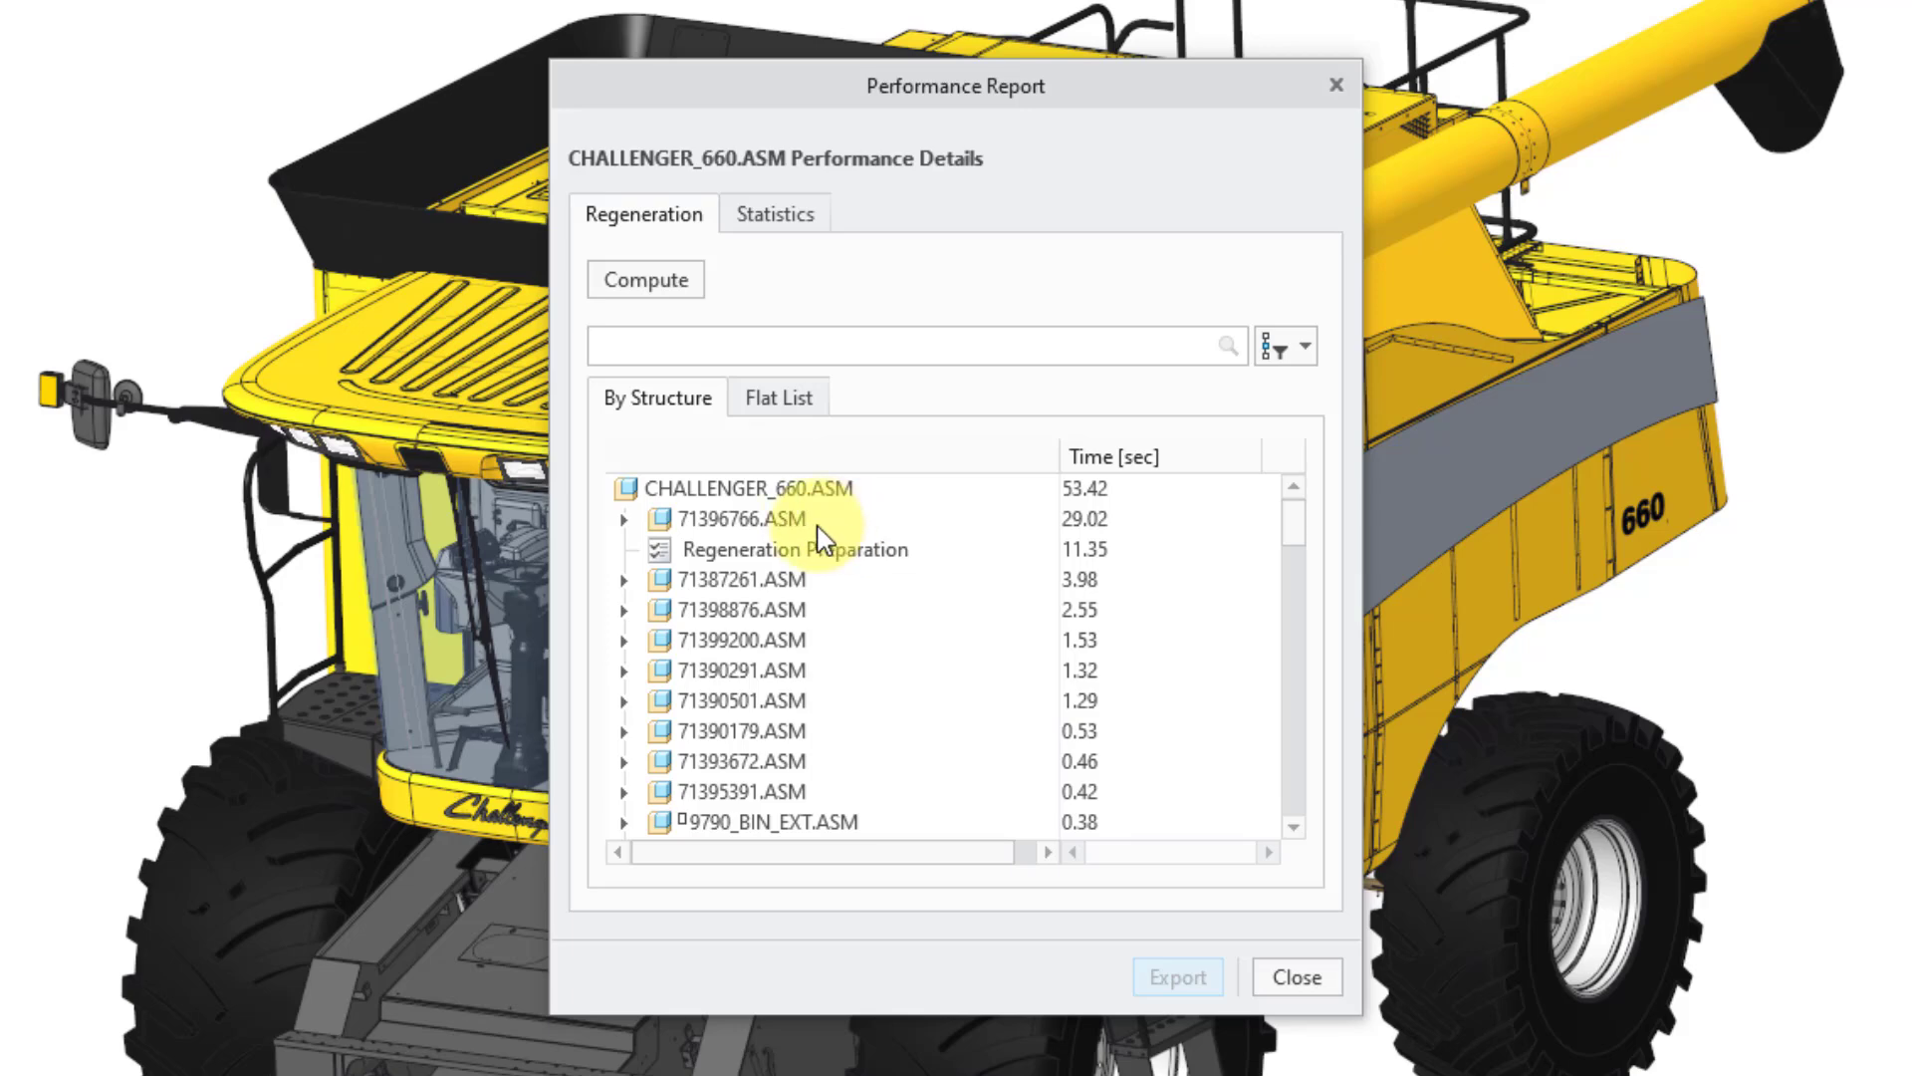
click(792, 404)
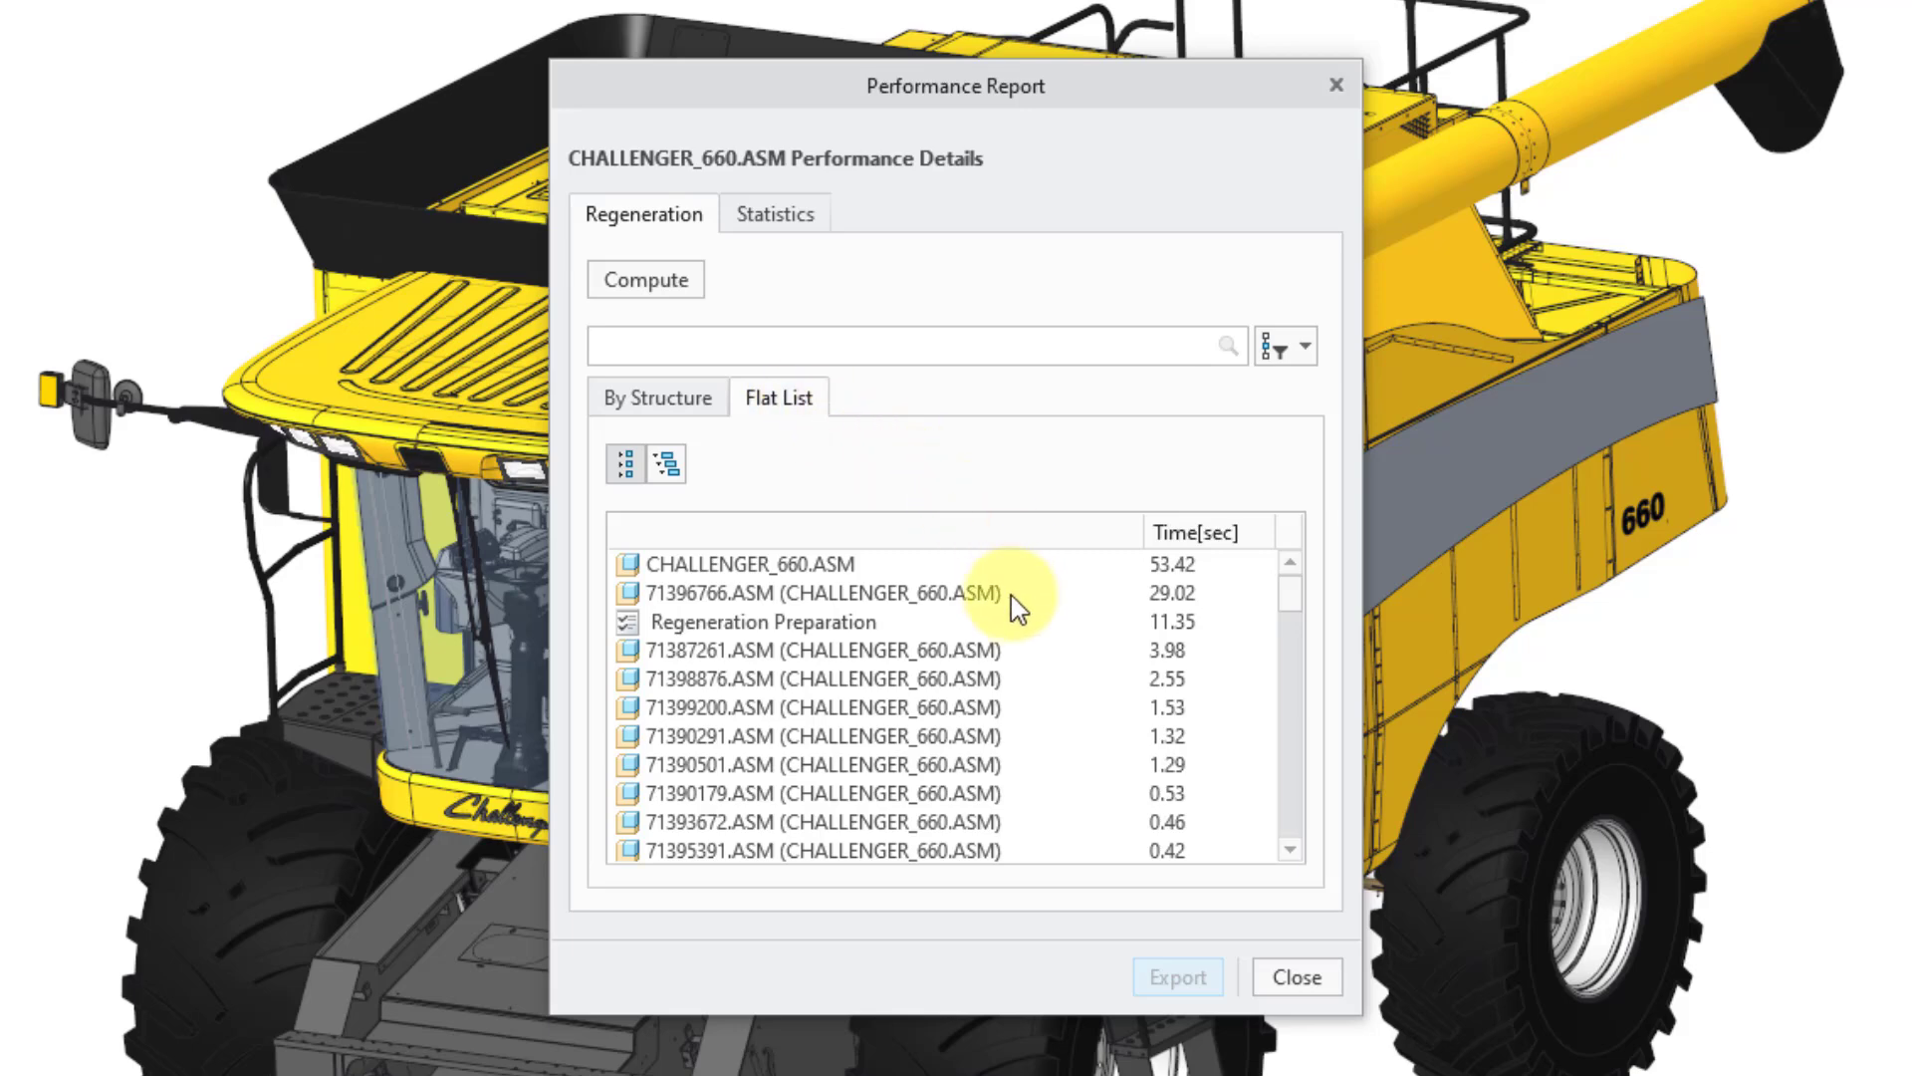
scroll(1012, 594, down, 1)
scroll(990, 588, down, 3)
scroll(982, 607, down, 3)
scroll(973, 615, down, 3)
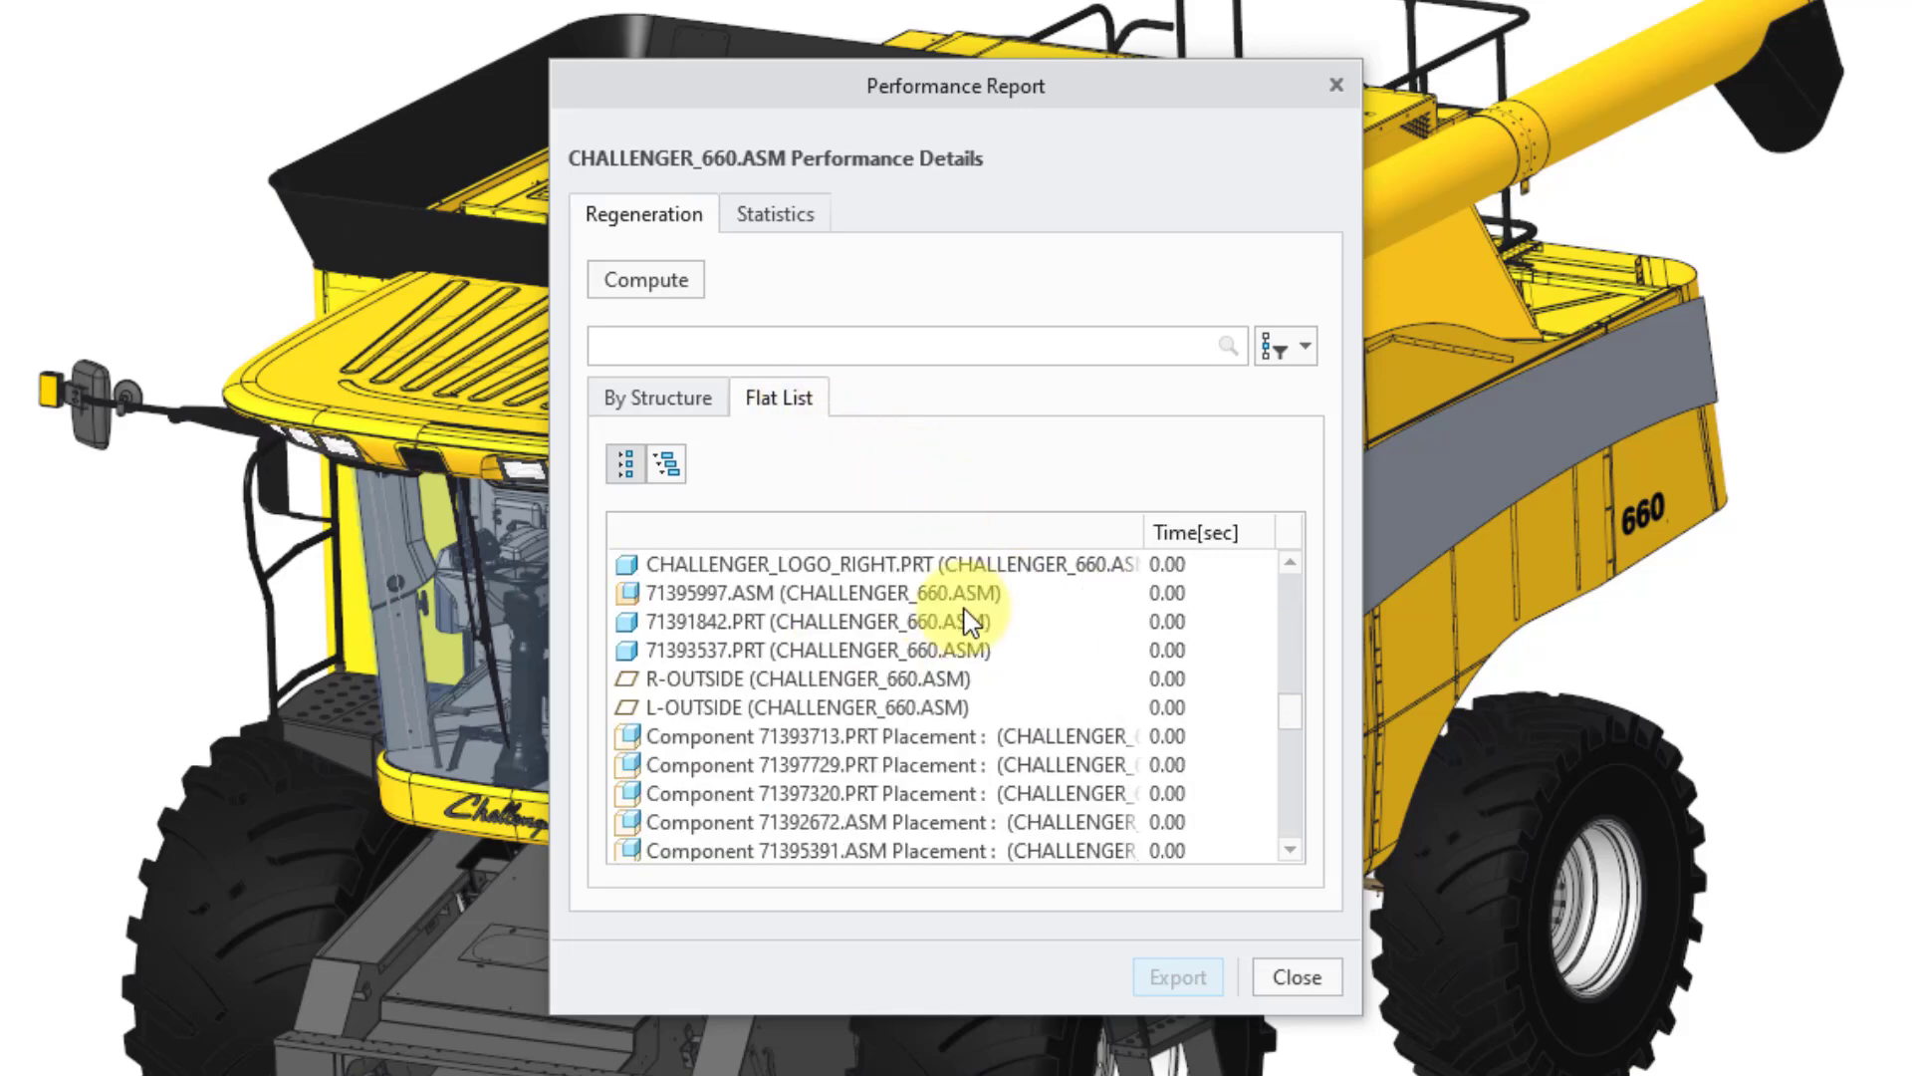
scroll(961, 619, down, 2)
scroll(936, 618, down, 3)
scroll(932, 625, up, 20)
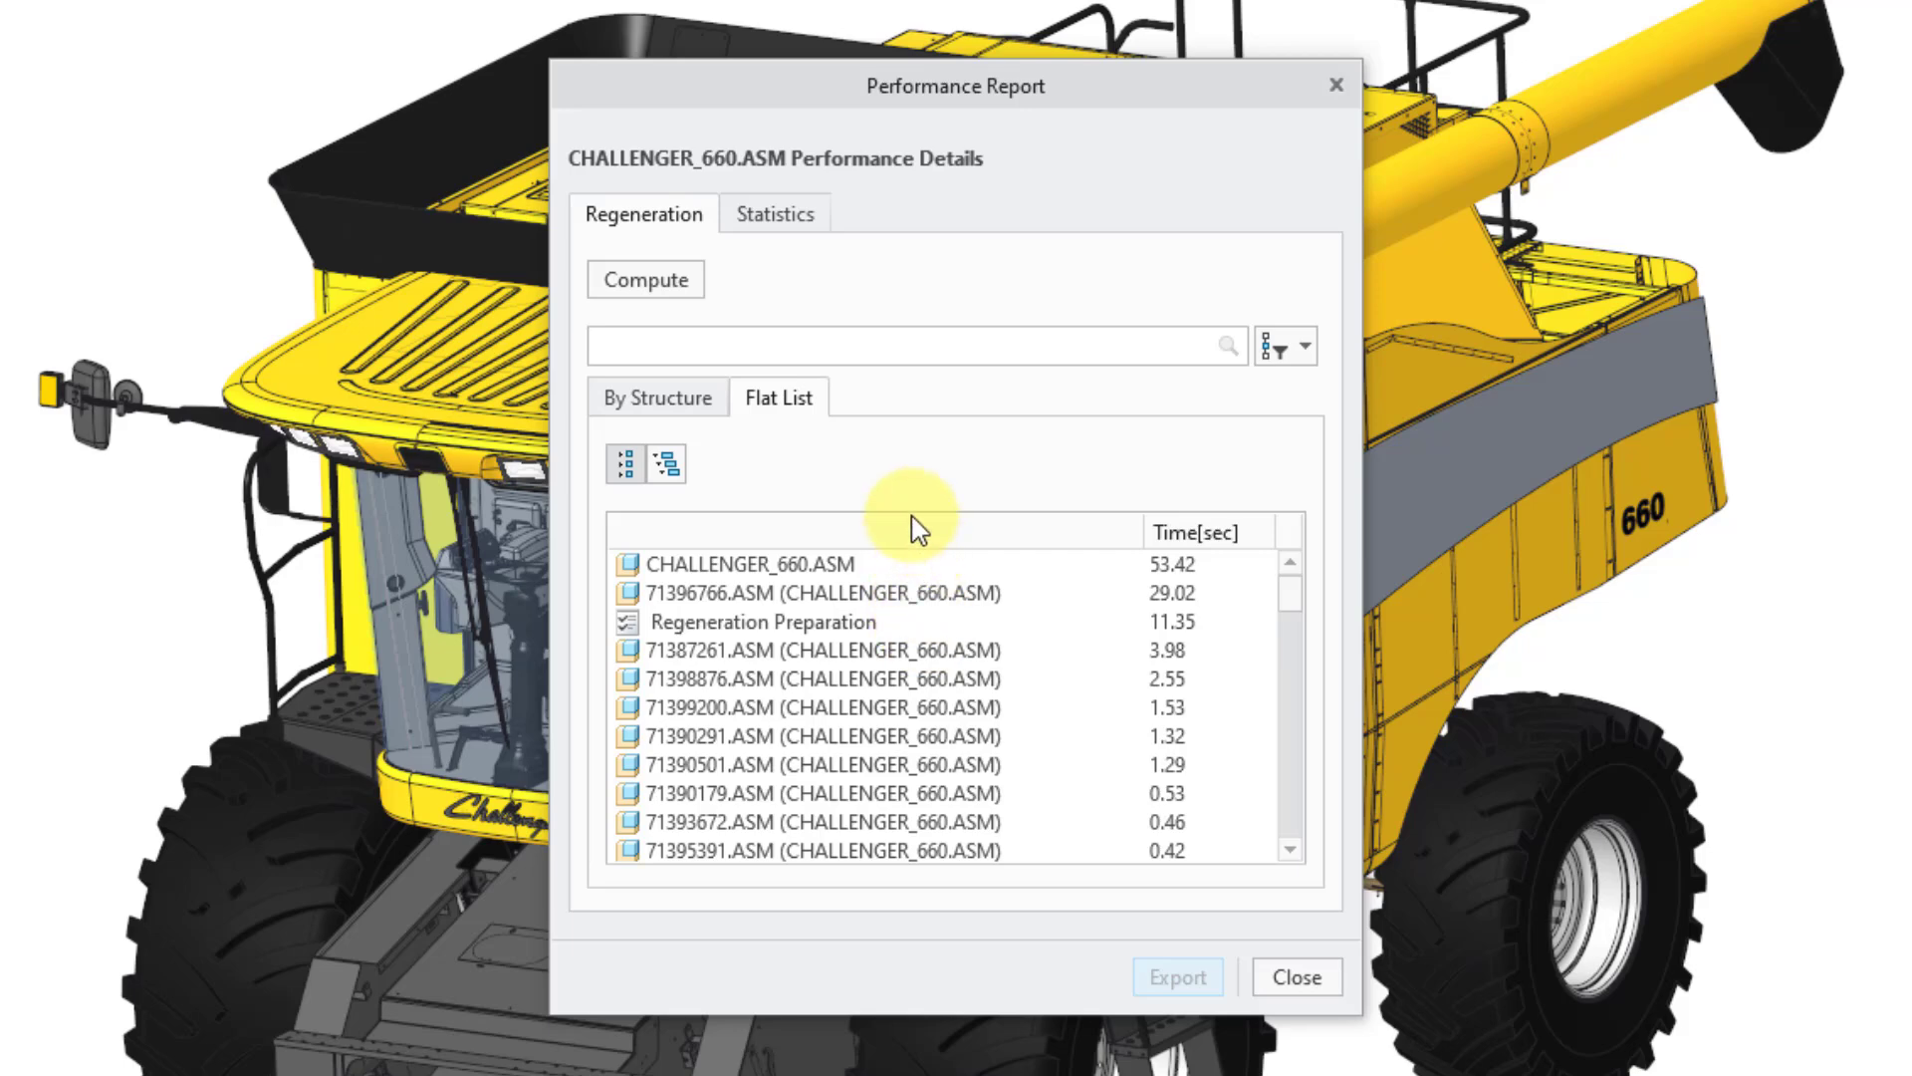
click(687, 398)
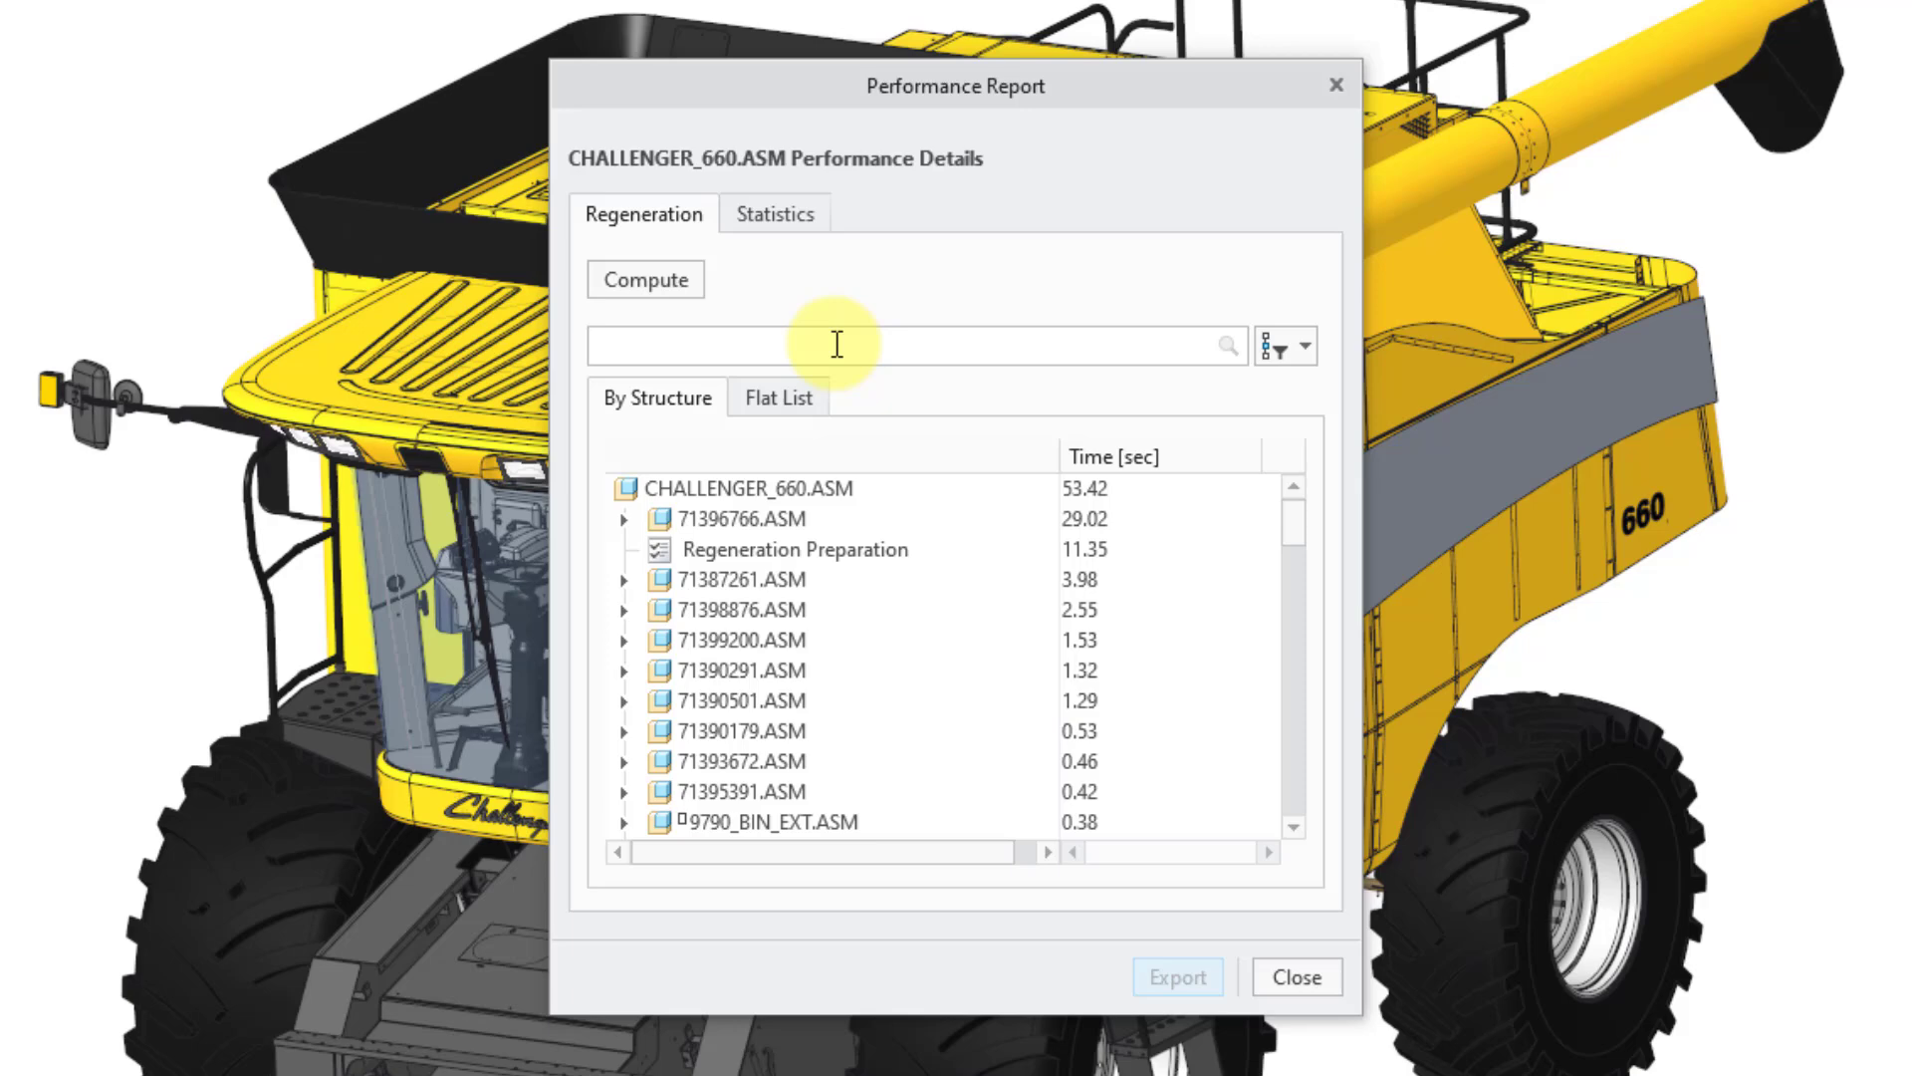
click(882, 346)
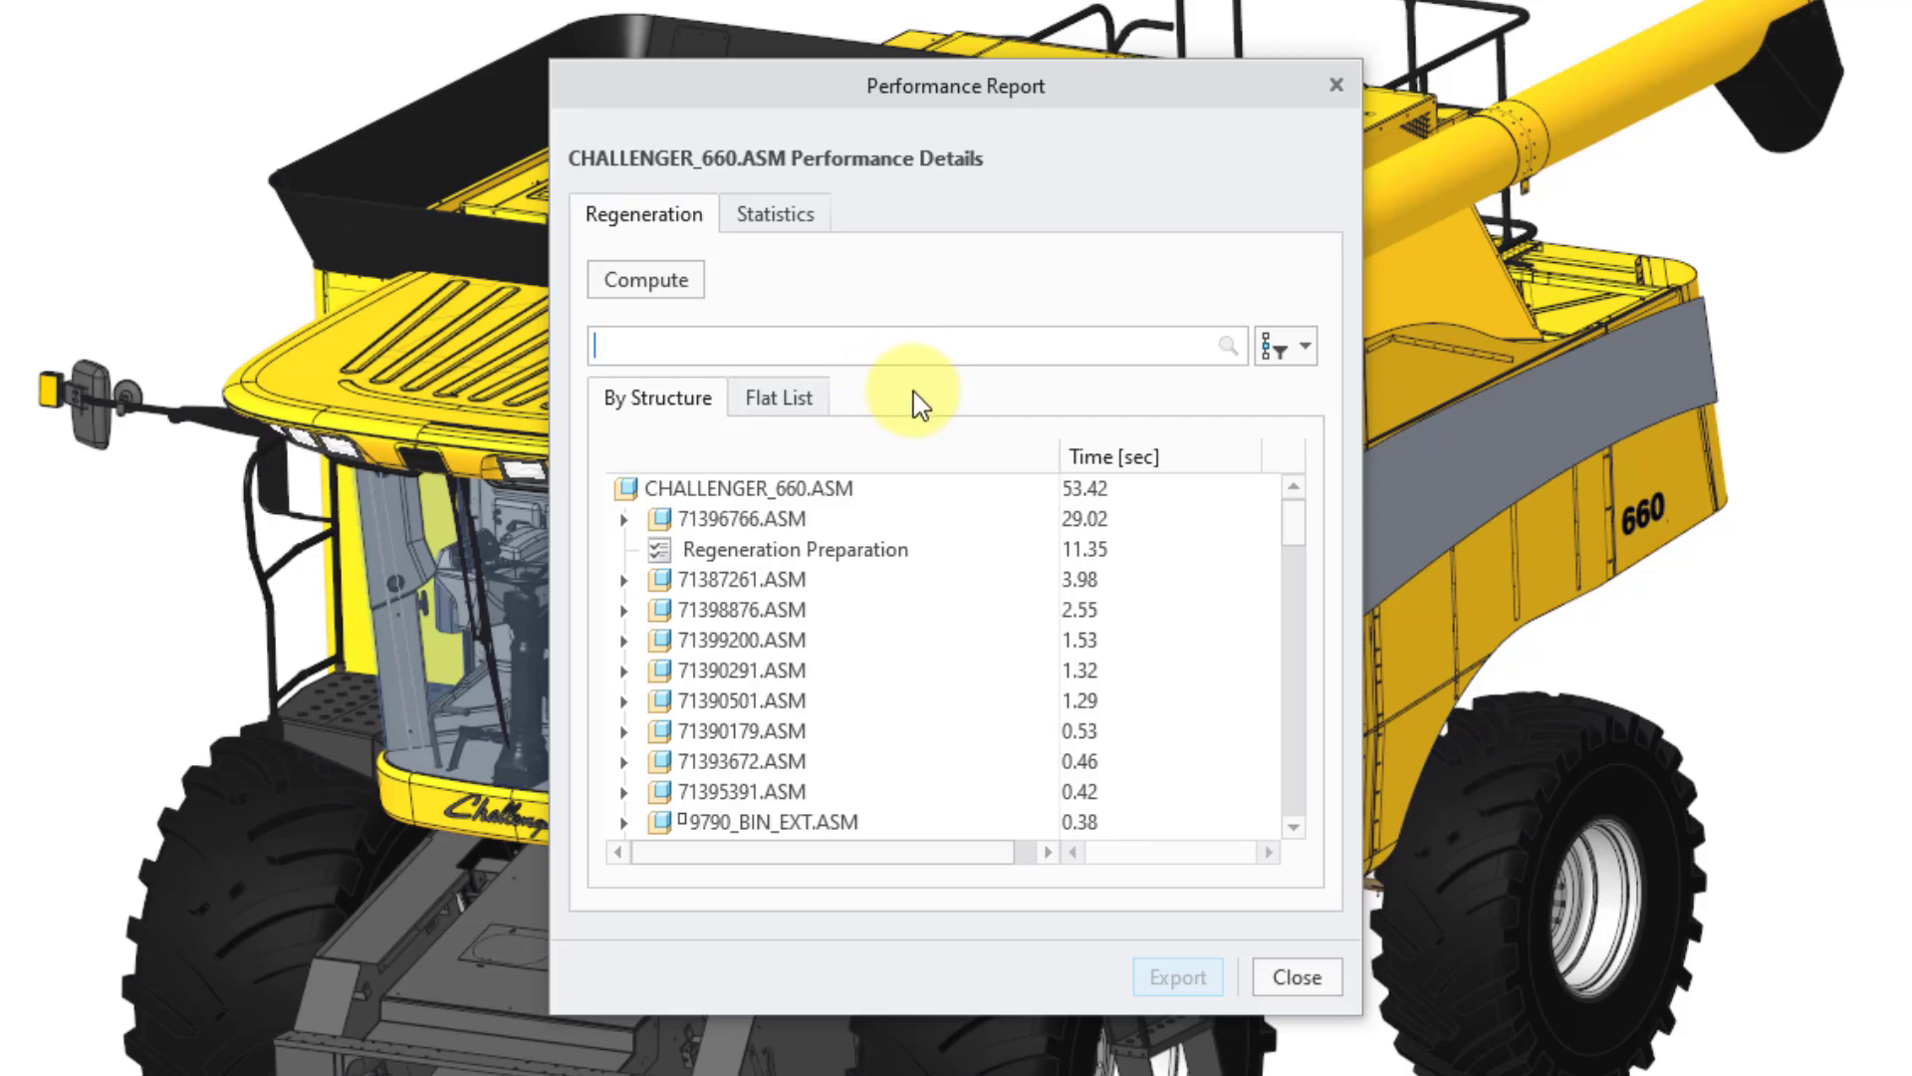
click(1297, 350)
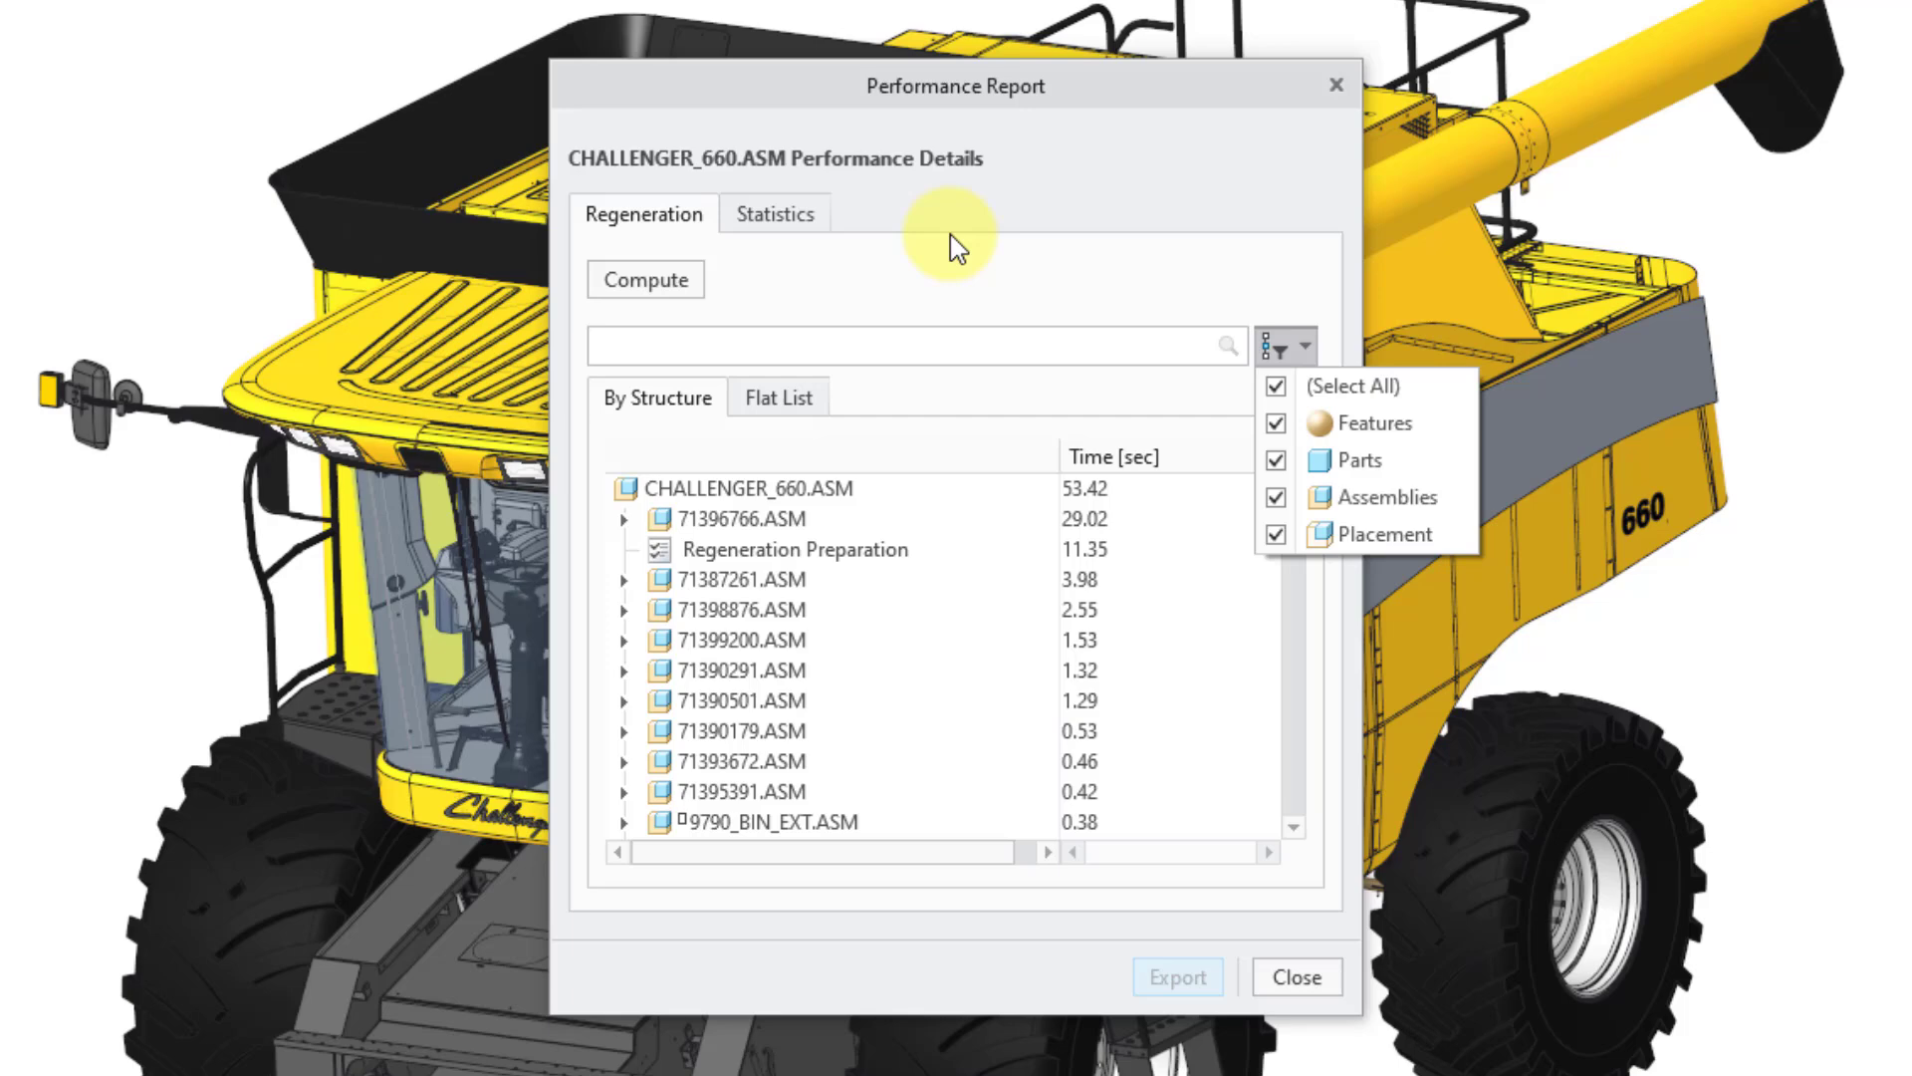
Step: Close the filter and show statistics: 4573 components, 1581 unique models, zero lattices
click(796, 227)
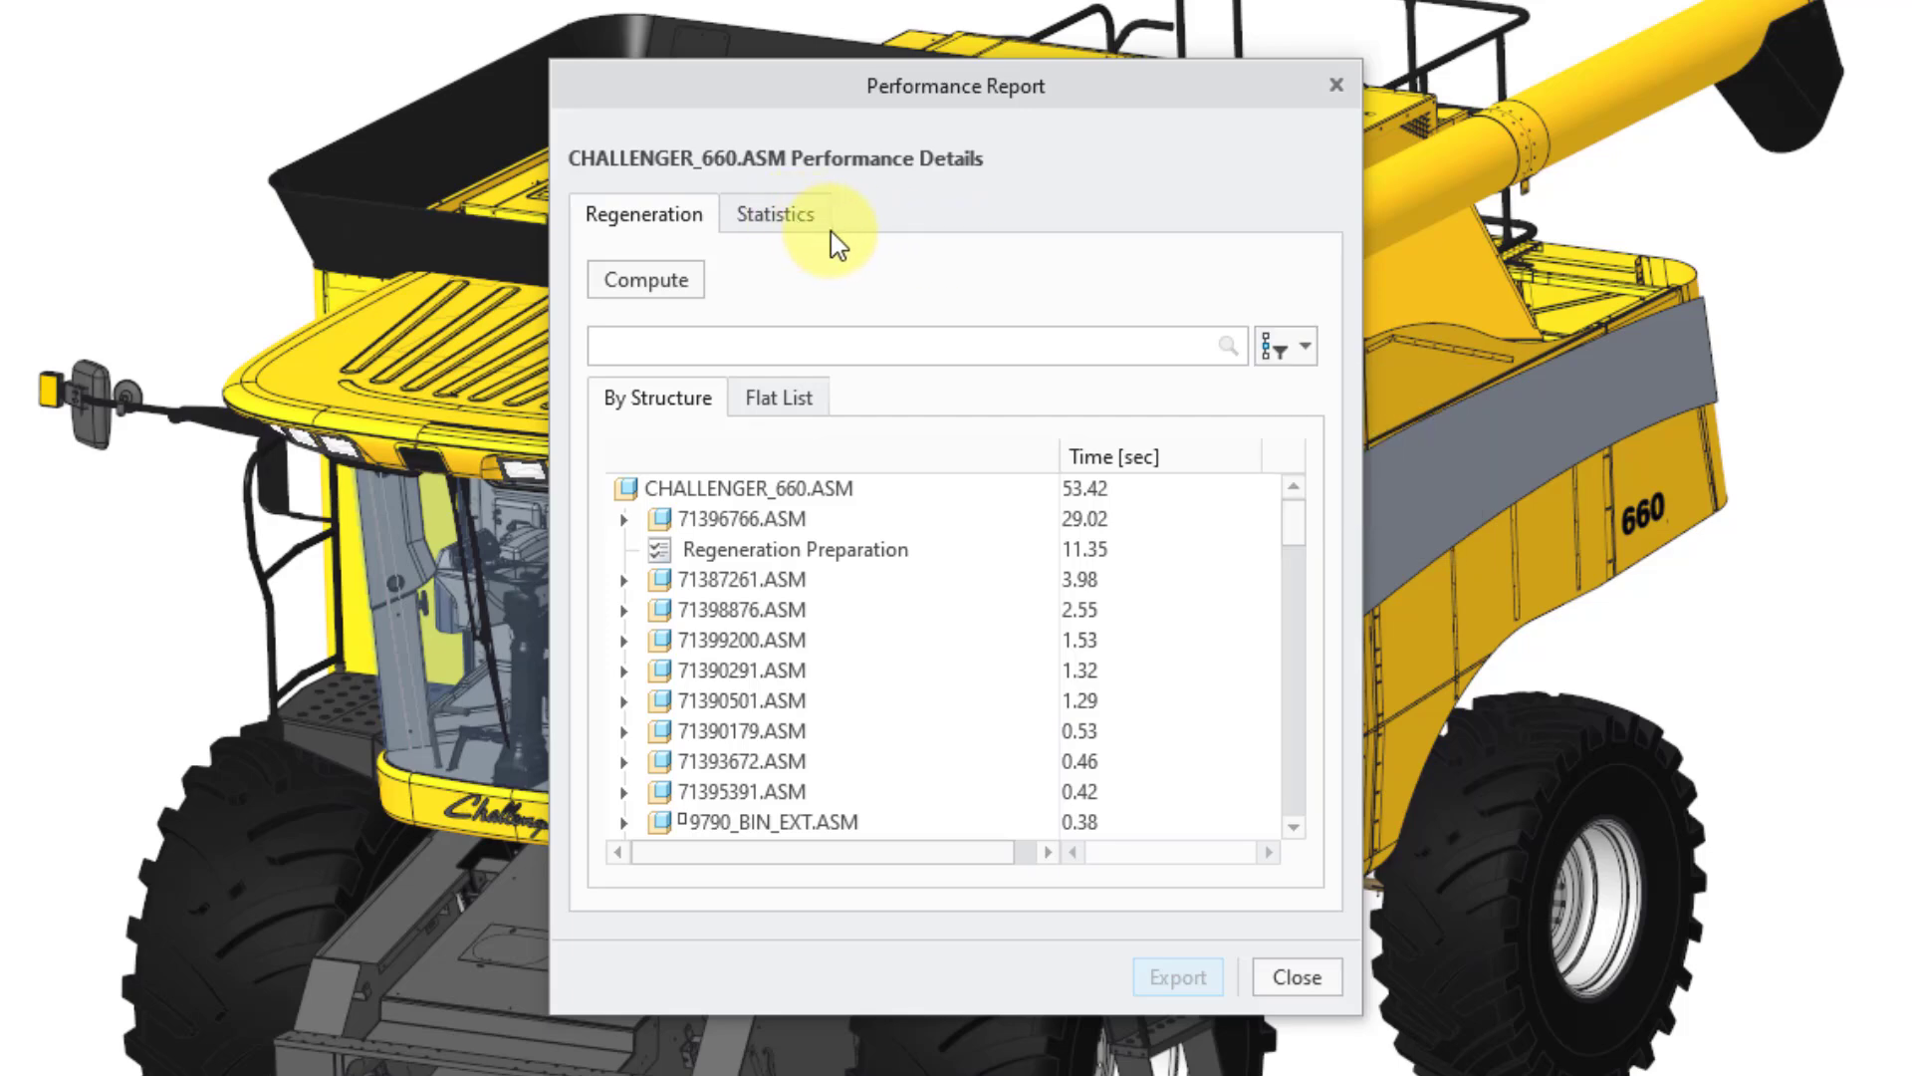
click(781, 221)
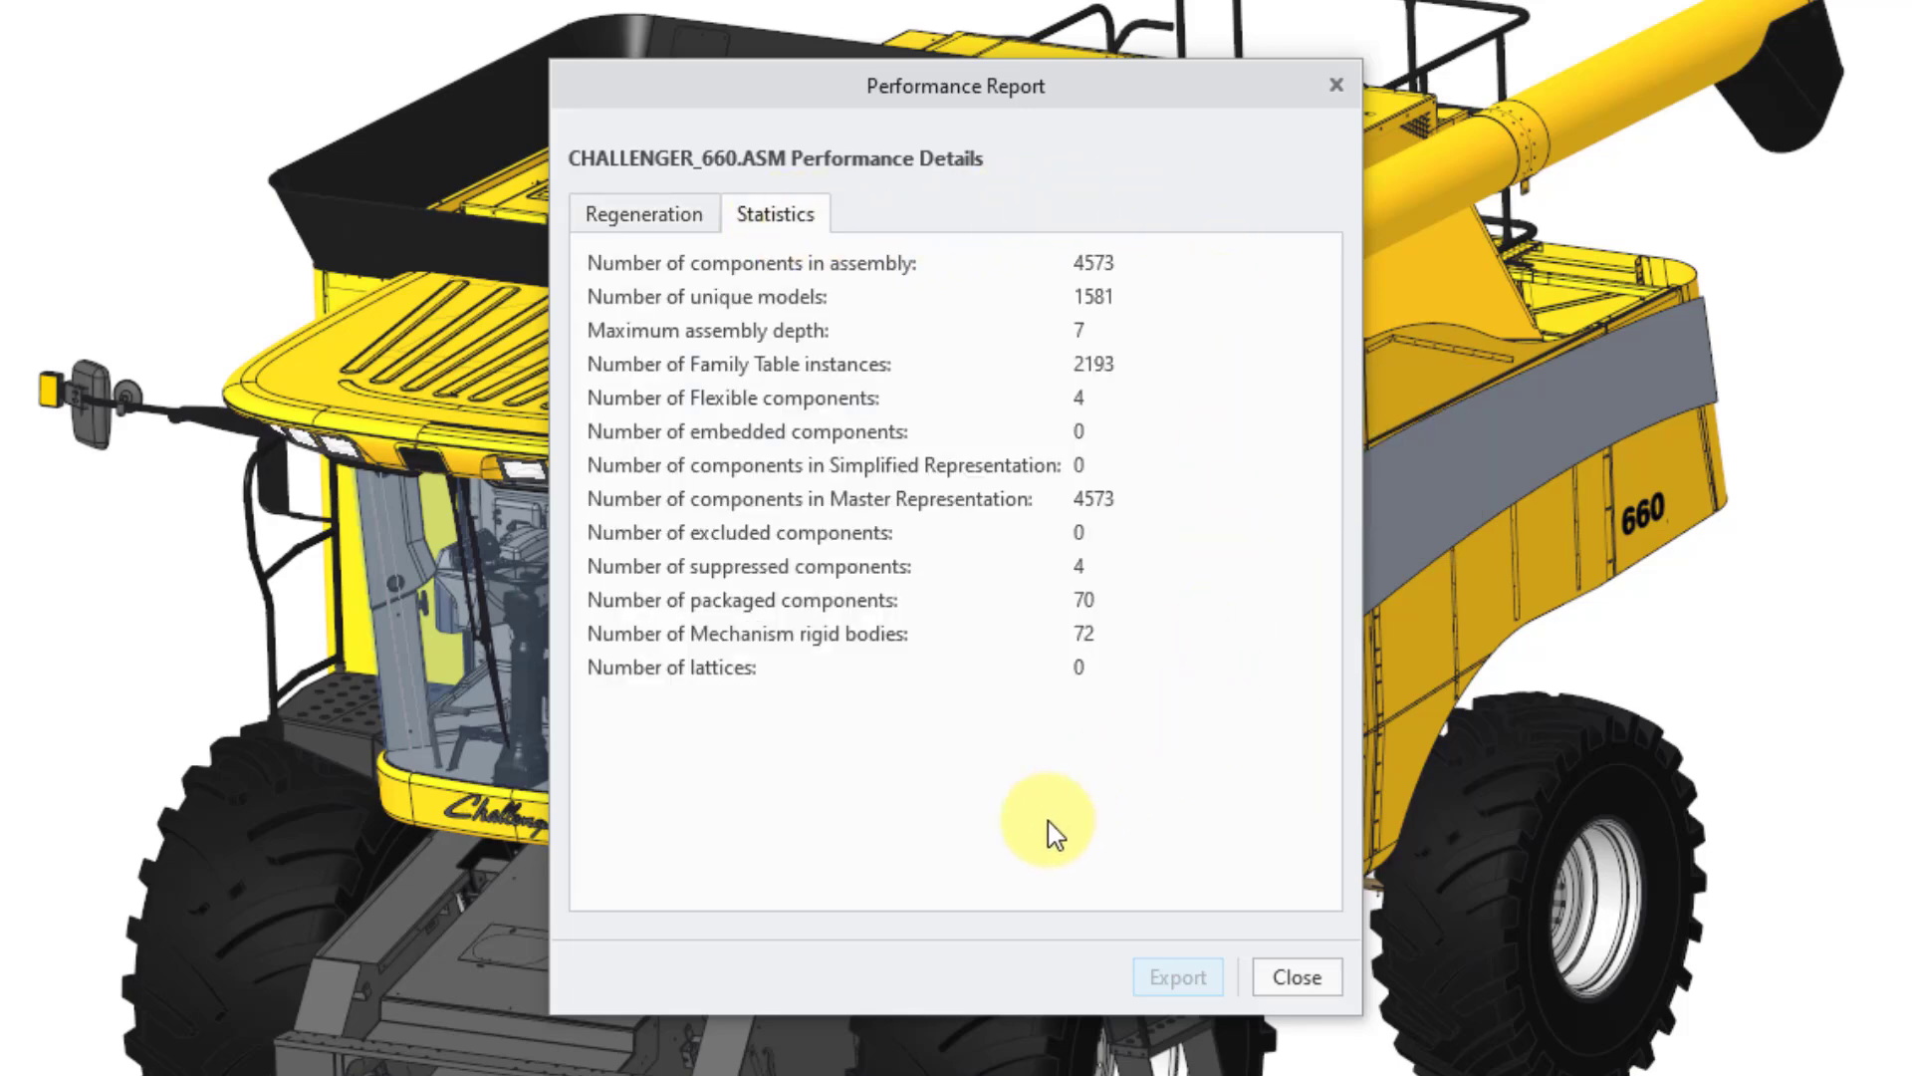